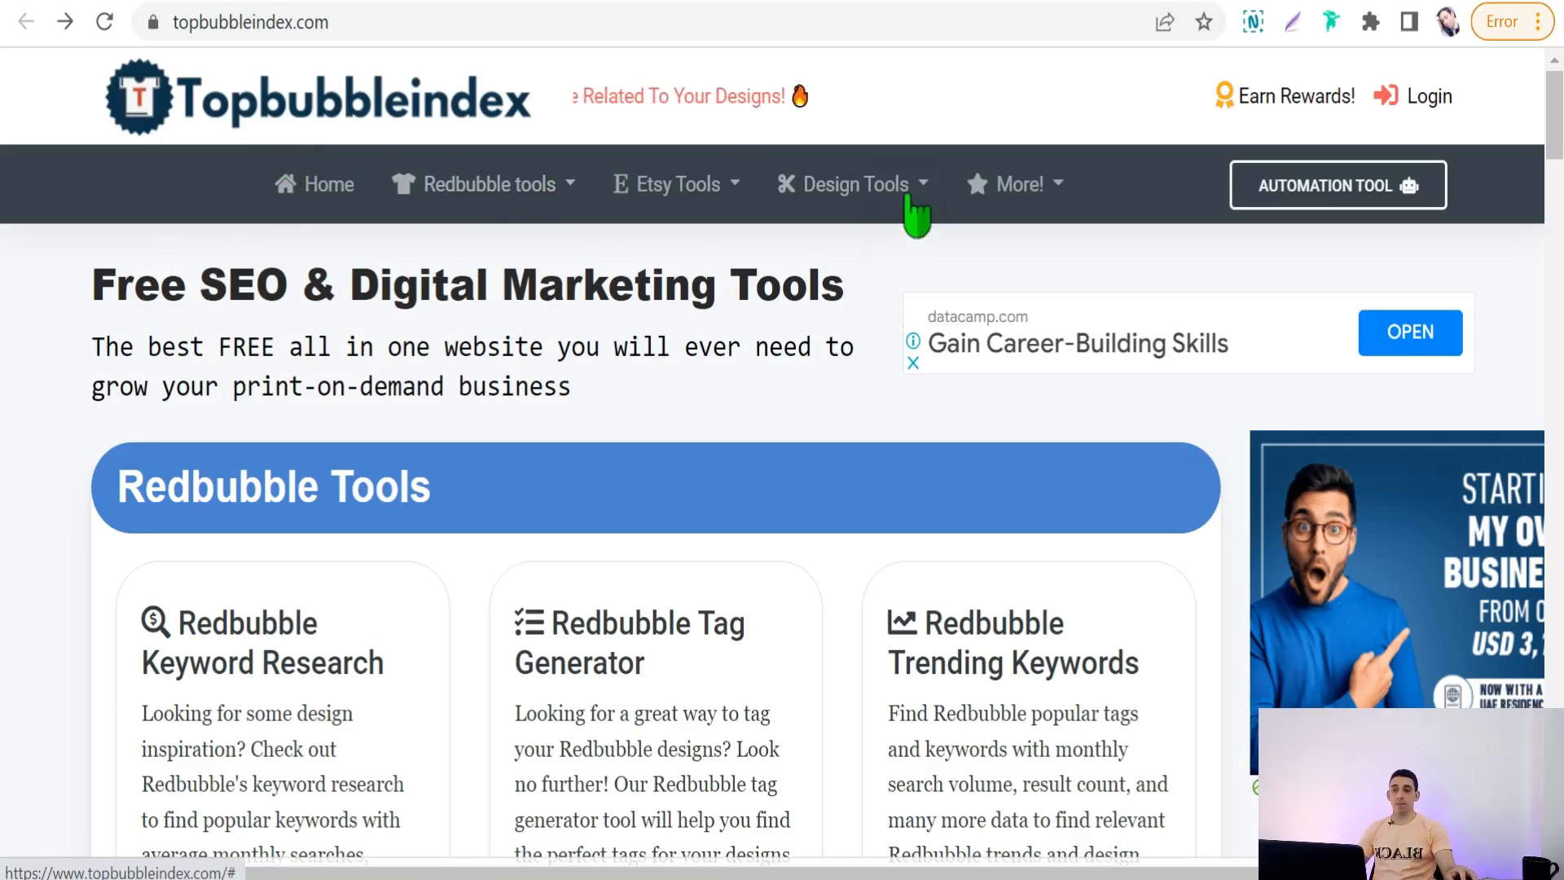
Step: Open the Design Editor and set a custom canvas dimension in pixels, 5000 wide with landscape orientation
{"action": "left_click", "coordinate": [925, 203]}
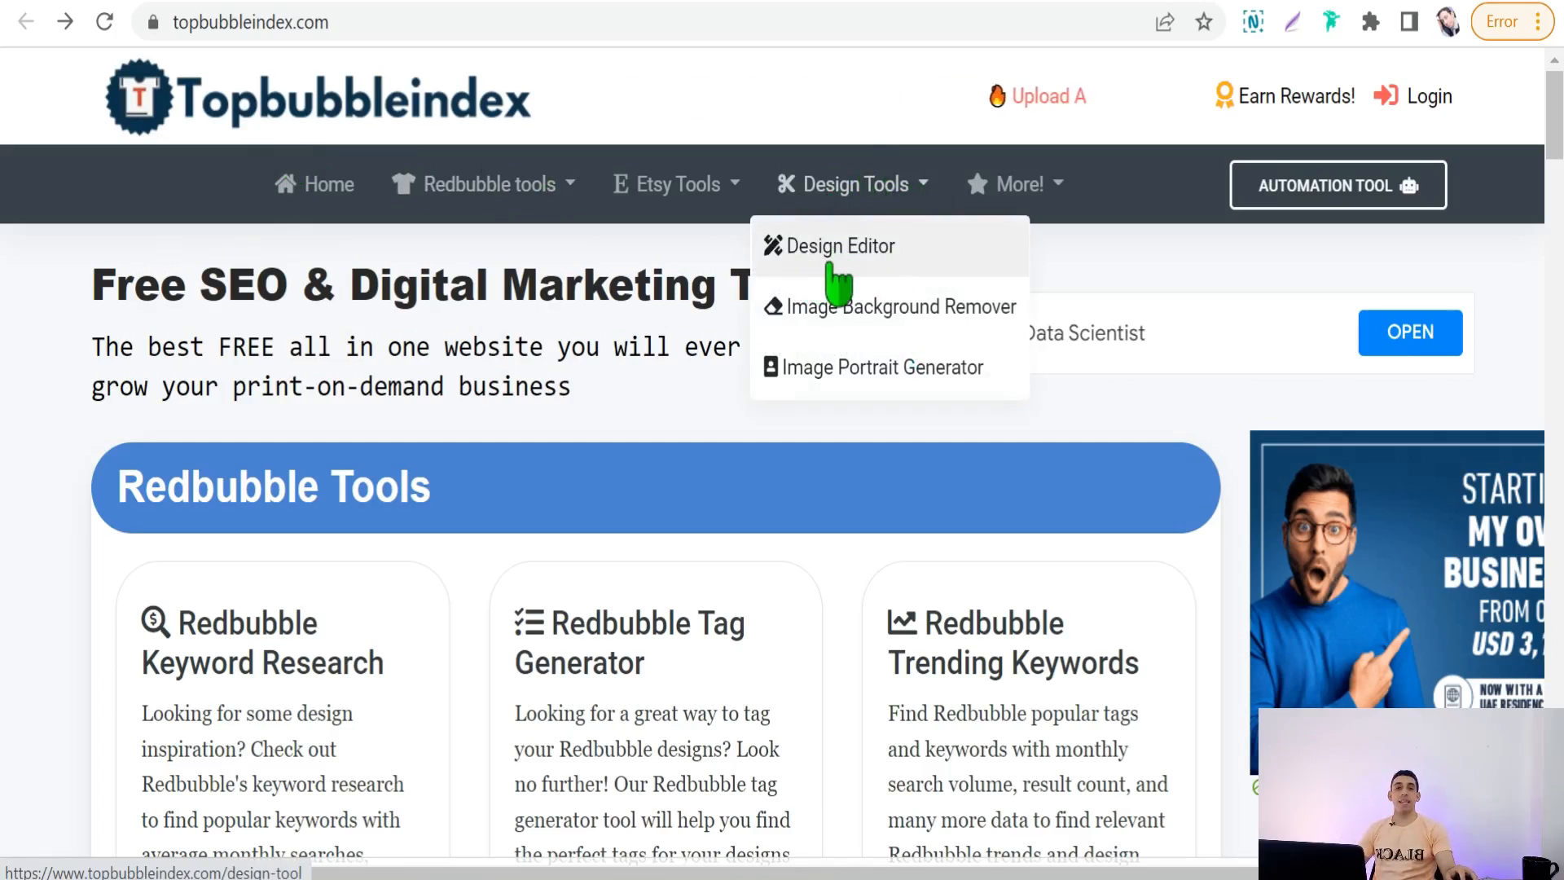
{"action": "left_click", "coordinate": [888, 249]}
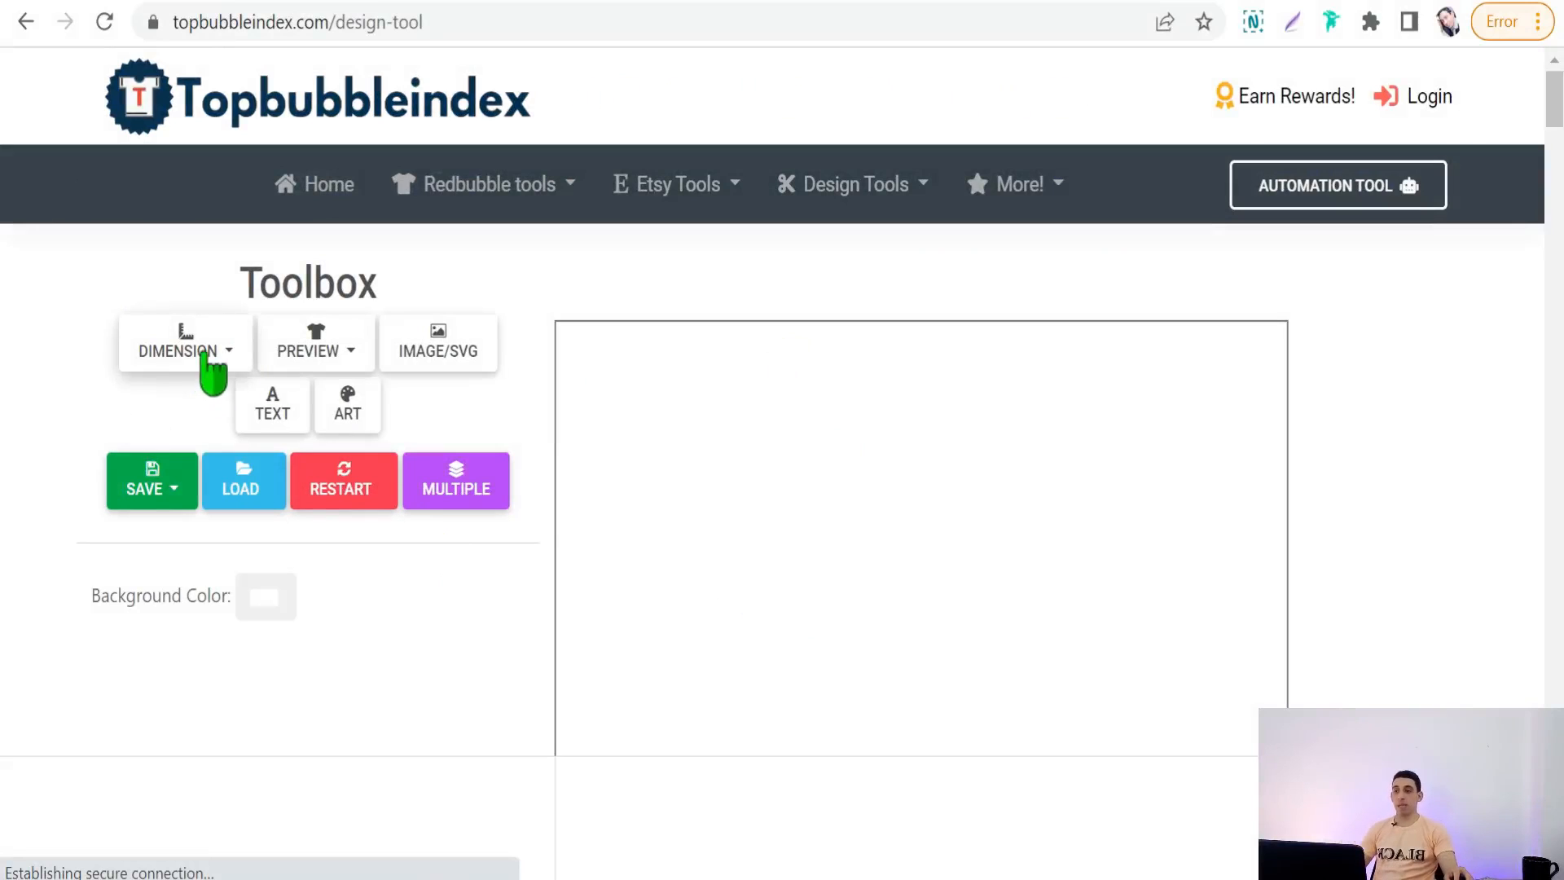
{"action": "left_click", "coordinate": [220, 359]}
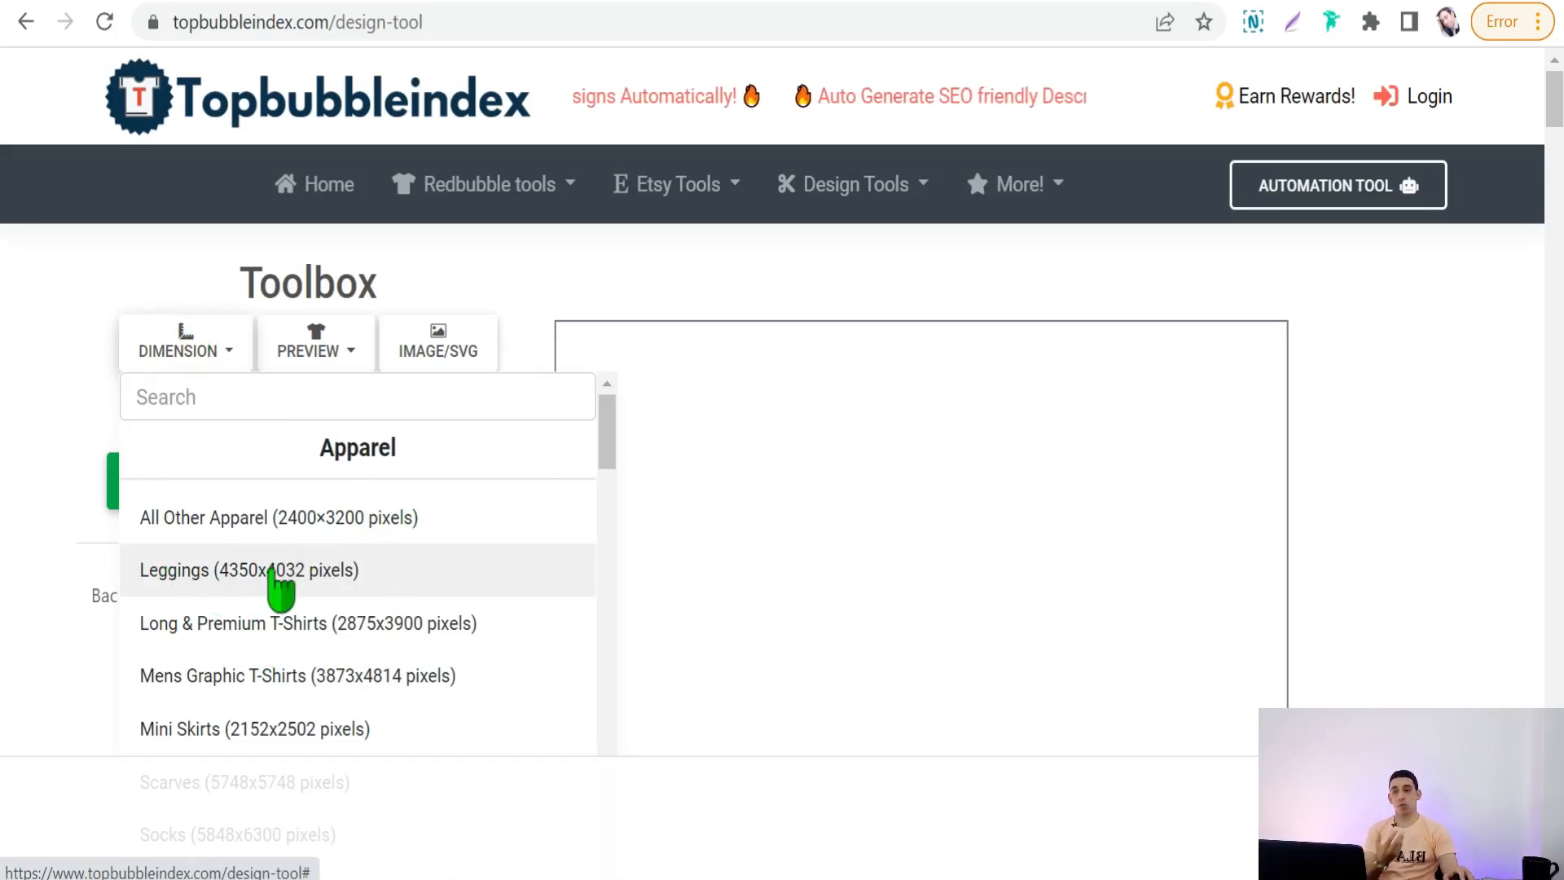
{"action": "scroll", "coordinate": [280, 586], "scroll_direction": "down", "scroll_amount": 14}
{"action": "scroll", "coordinate": [285, 542], "scroll_direction": "down", "scroll_amount": 15}
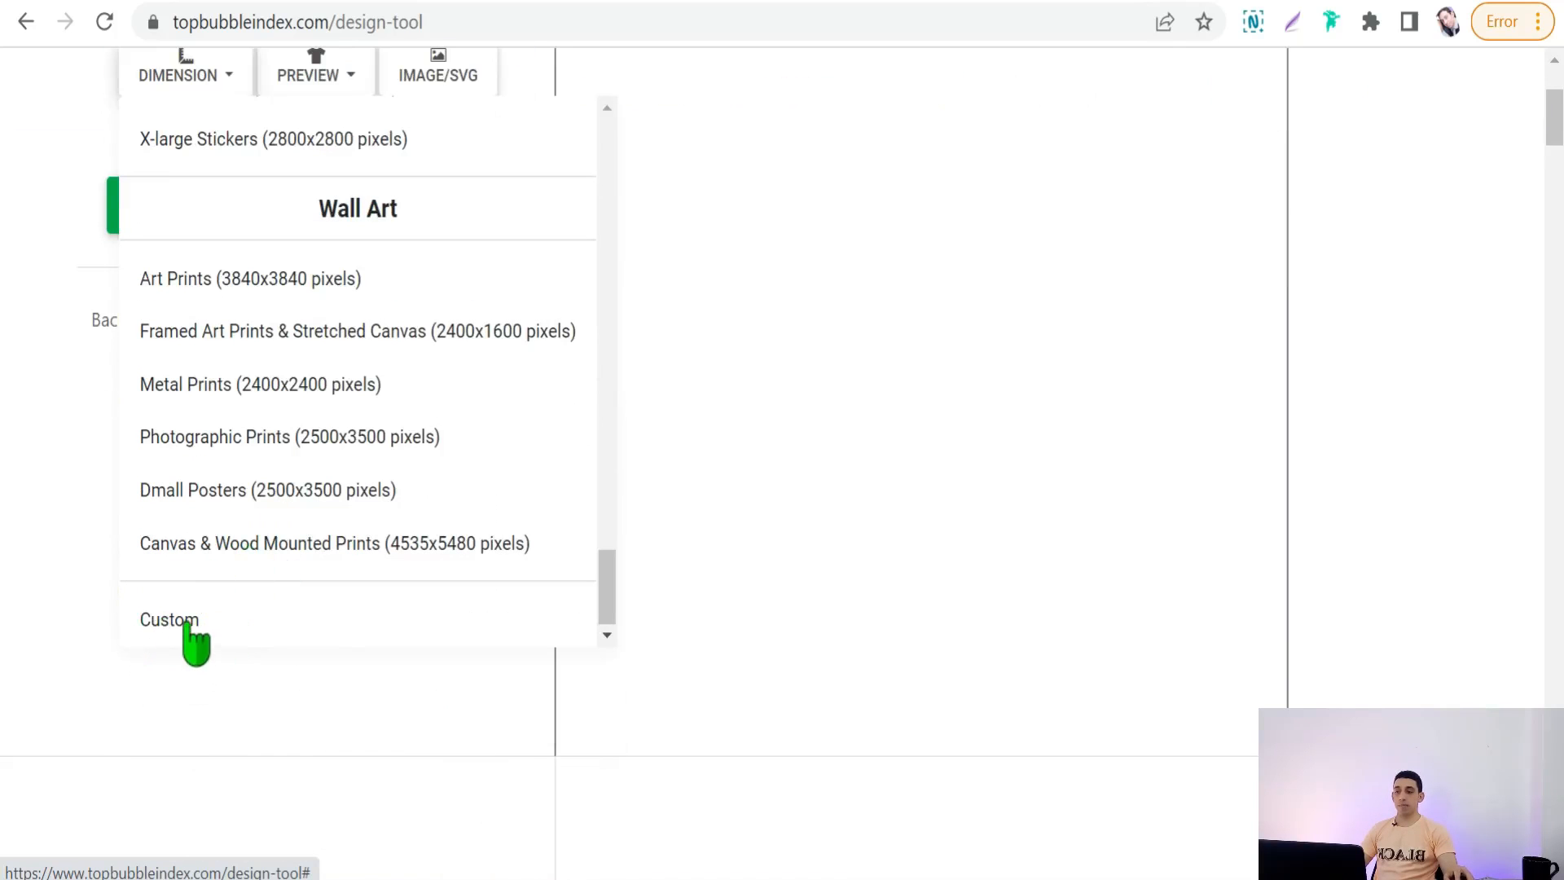
{"action": "left_click", "coordinate": [193, 644]}
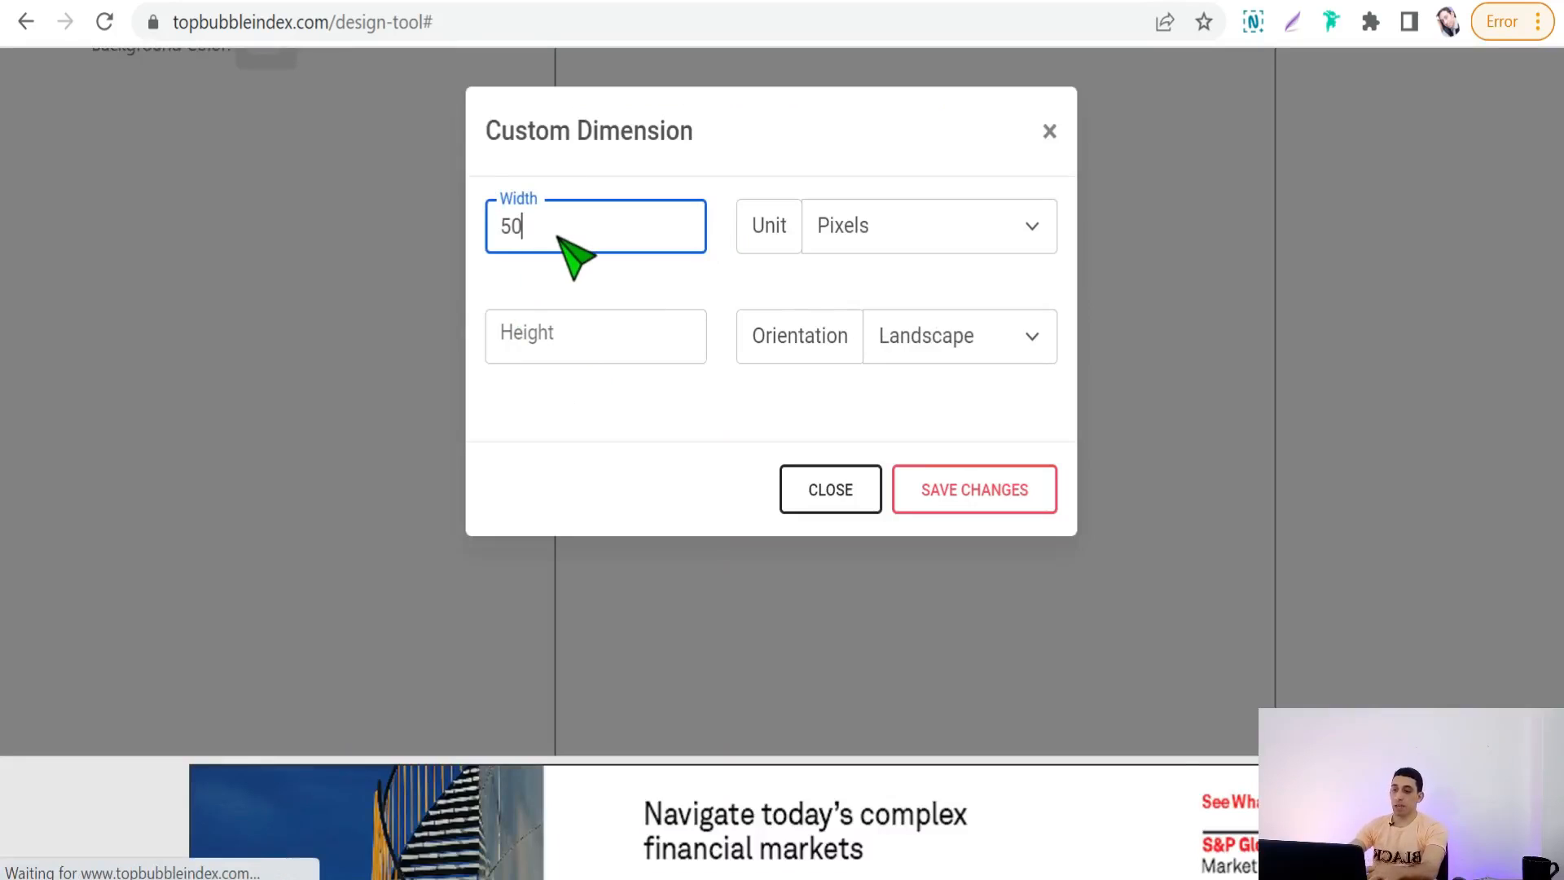
{"action": "left_click", "coordinate": [603, 333]}
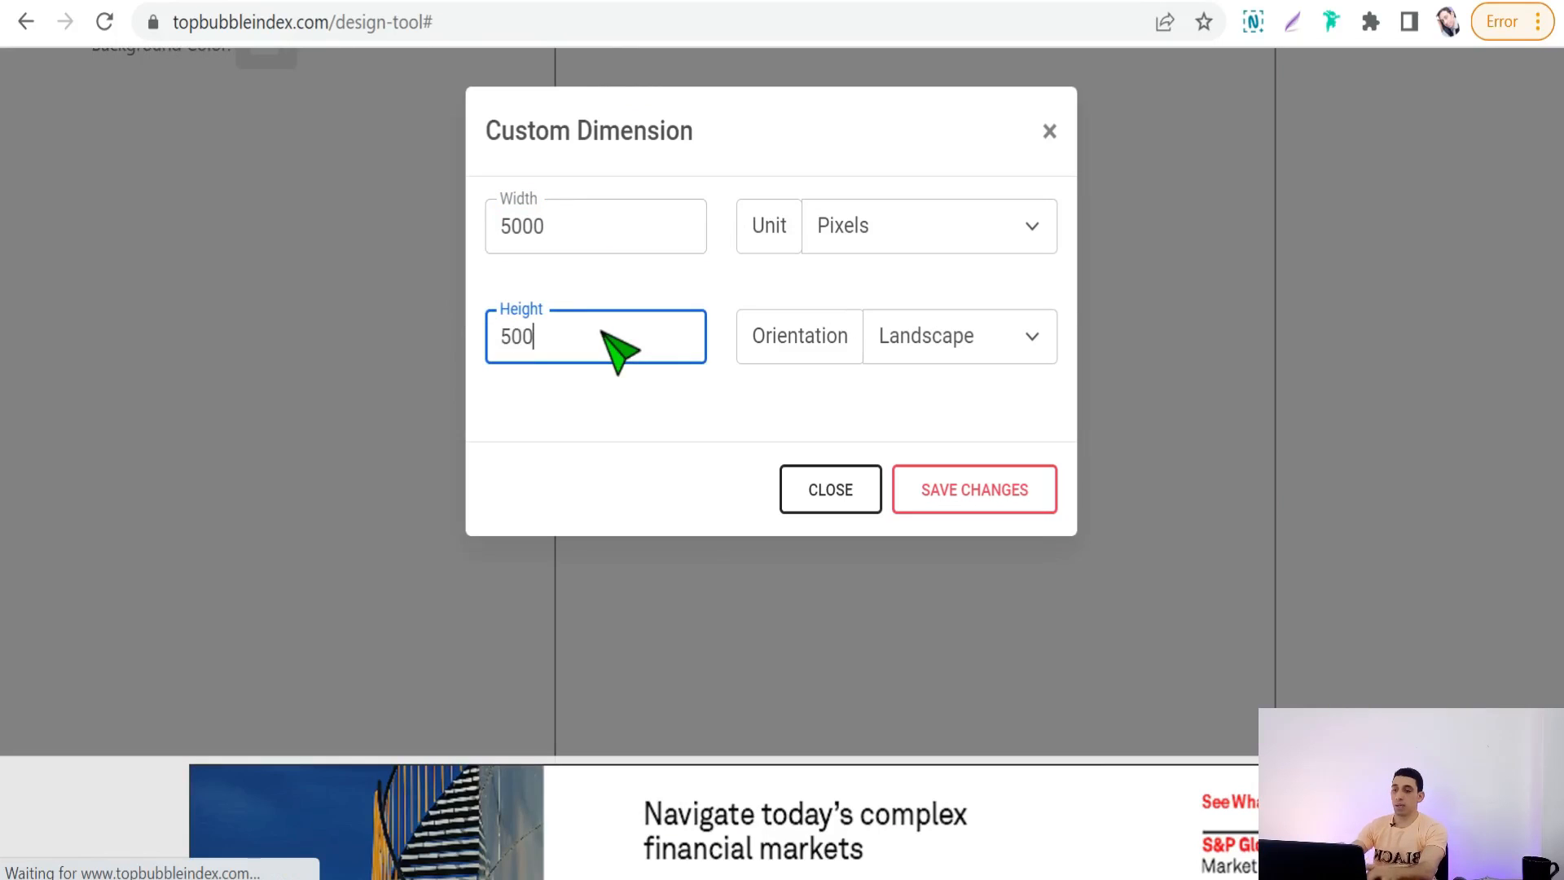
{"action": "left_click", "coordinate": [970, 499]}
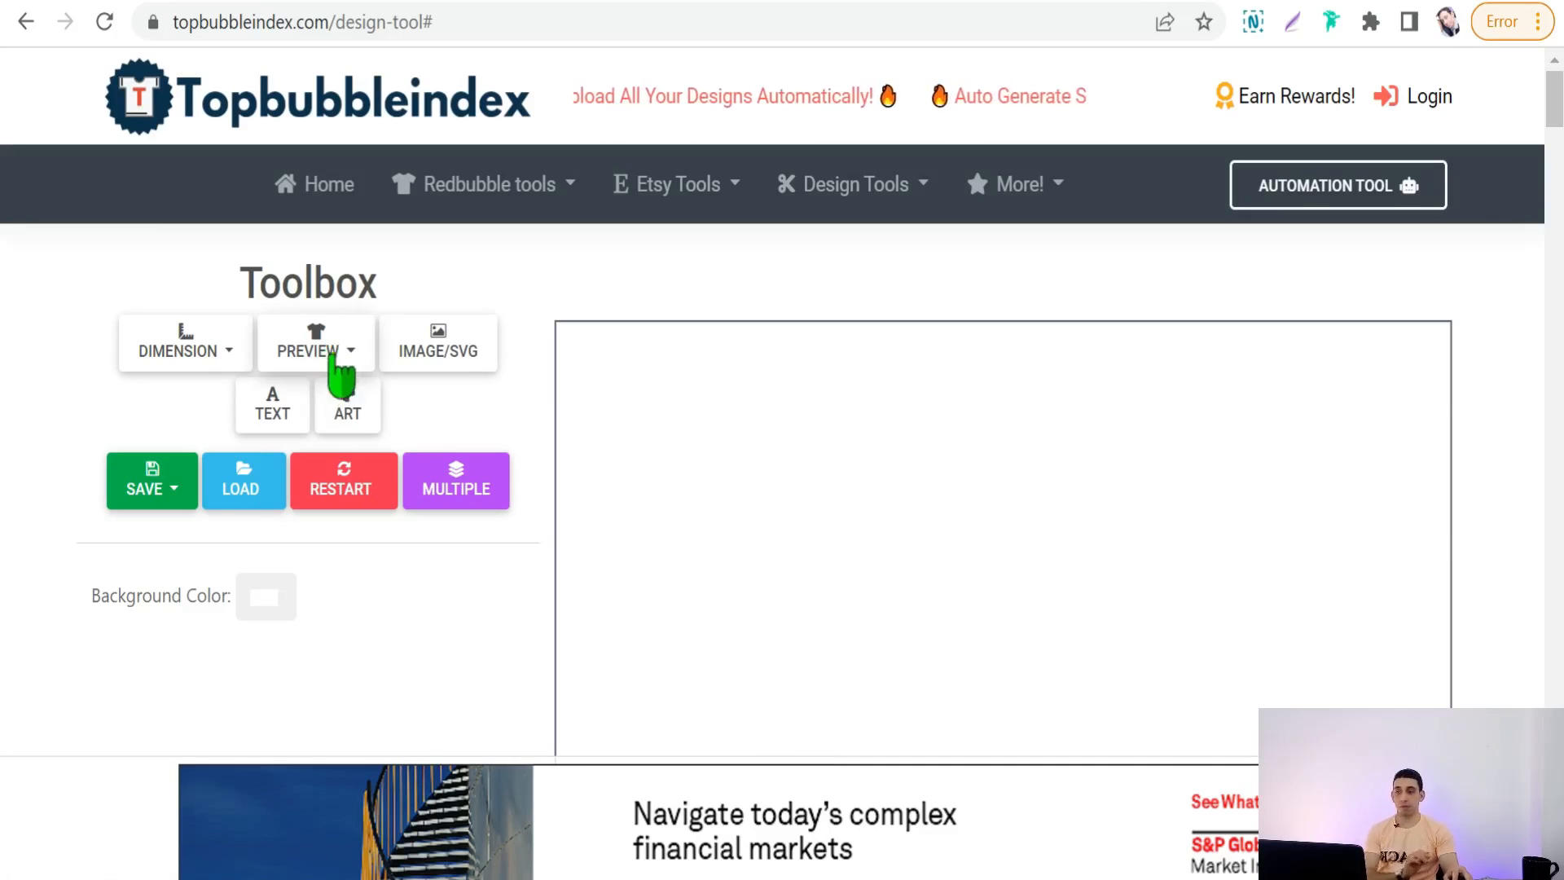
Step: Preview the design canvas on the Essential T-Shirt
{"action": "left_click", "coordinate": [350, 358]}
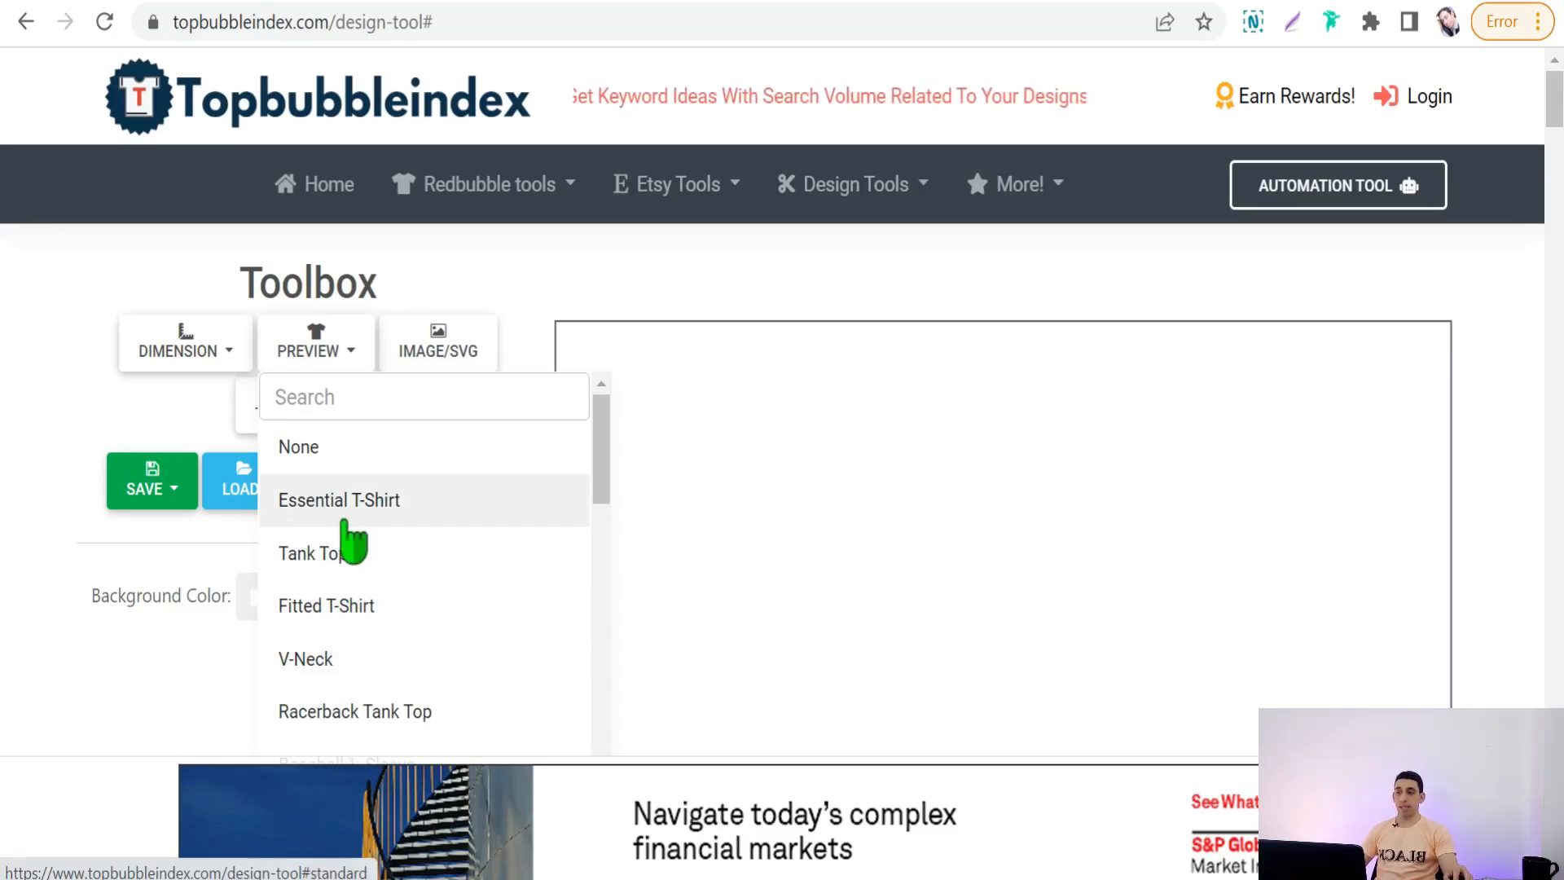
{"action": "left_click", "coordinate": [346, 503]}
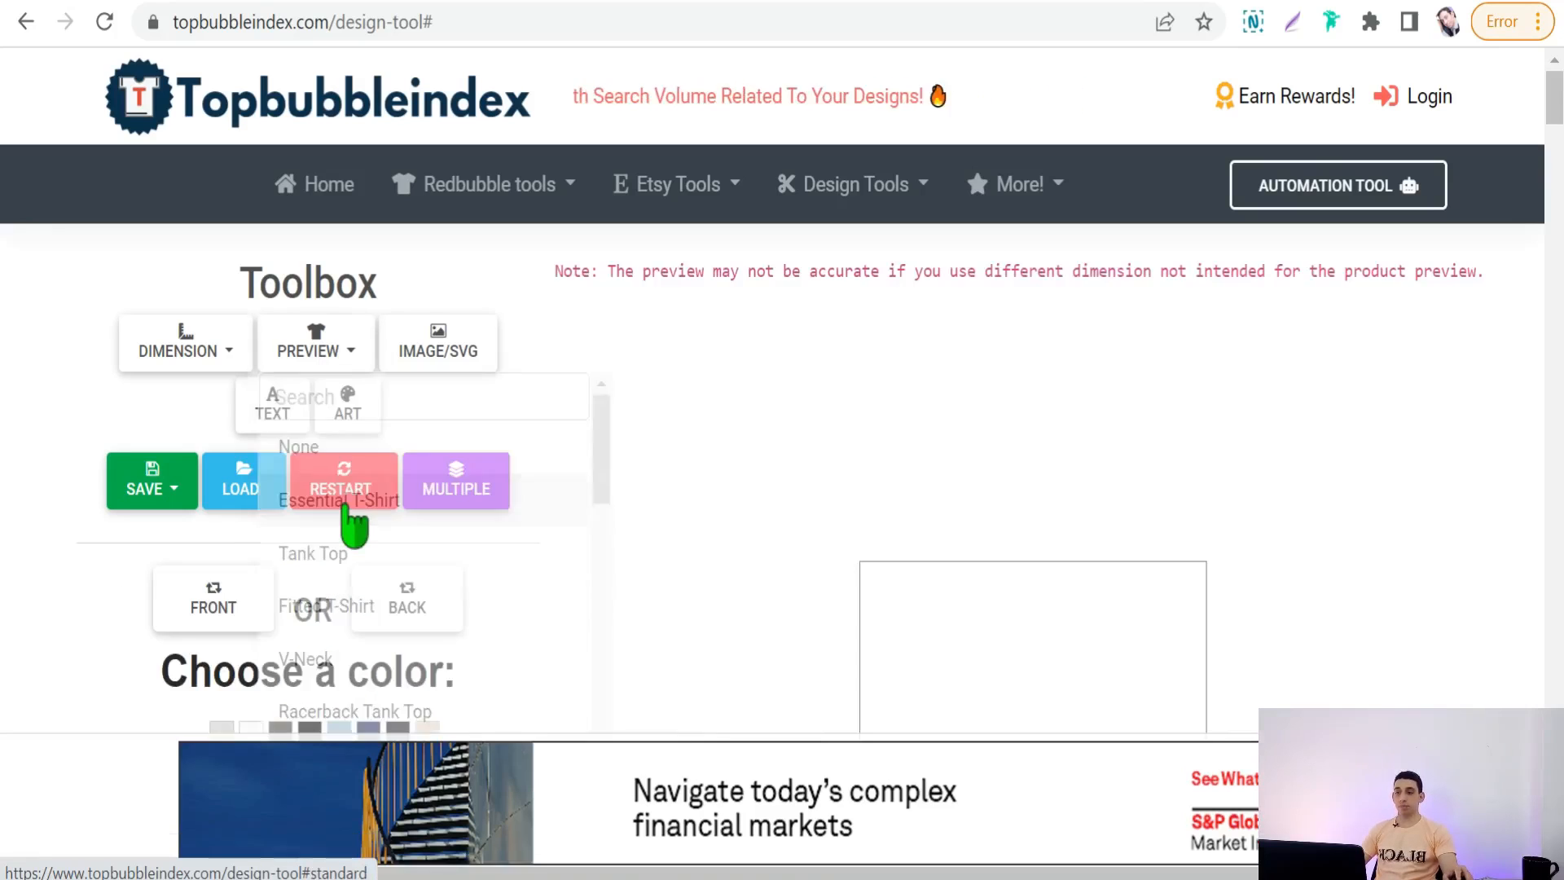
{"action": "scroll", "coordinate": [766, 497], "scroll_direction": "down", "scroll_amount": 3}
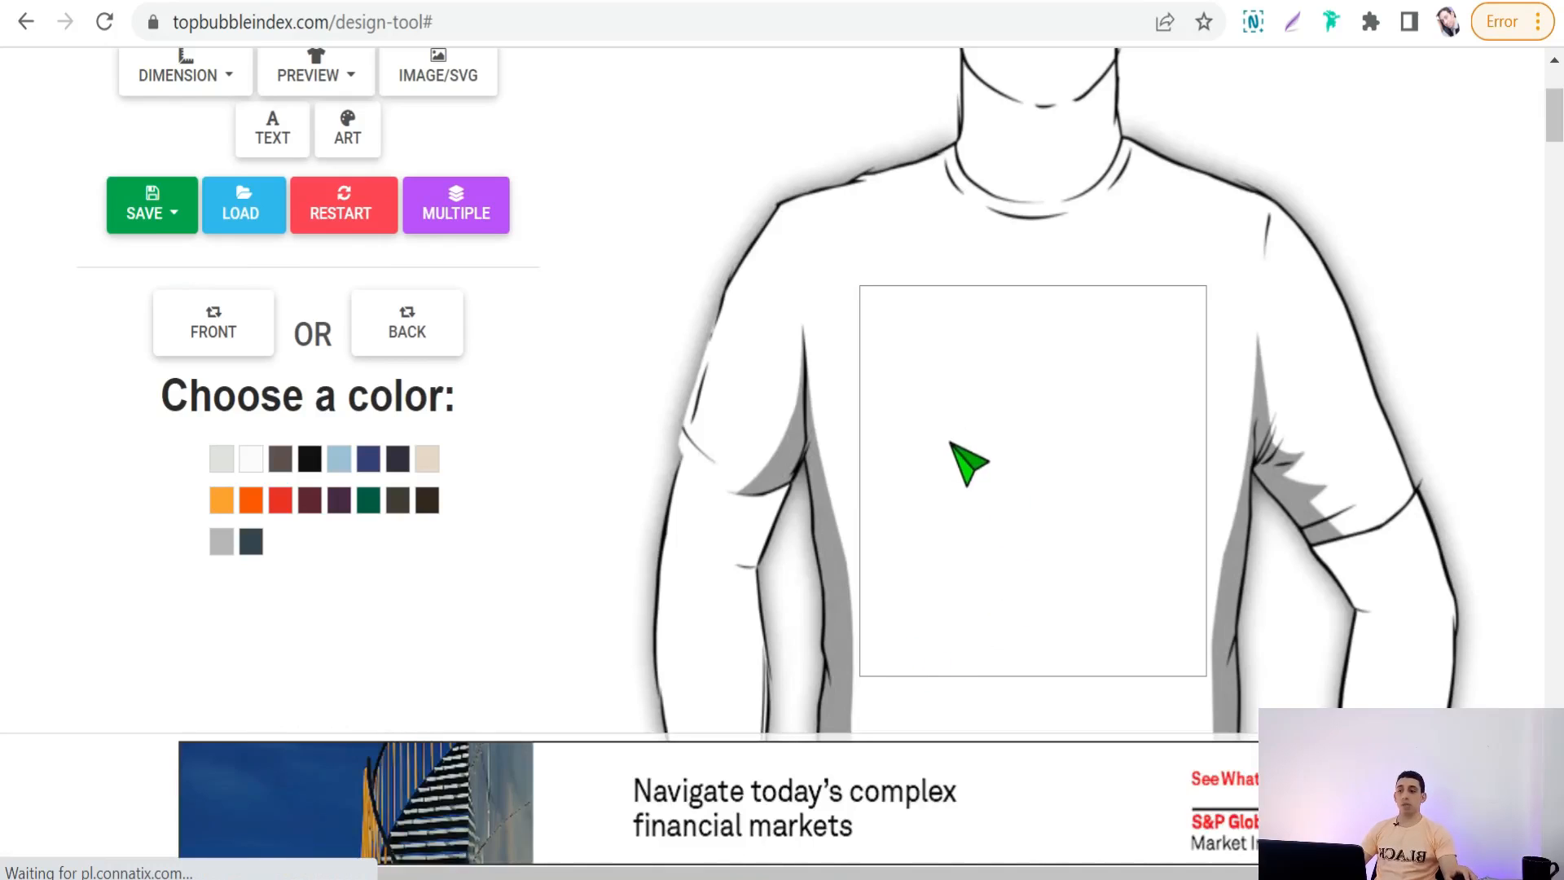
Step: Add a text element and move it to the upper part of the shirt's print area
{"action": "left_click", "coordinate": [274, 139]}
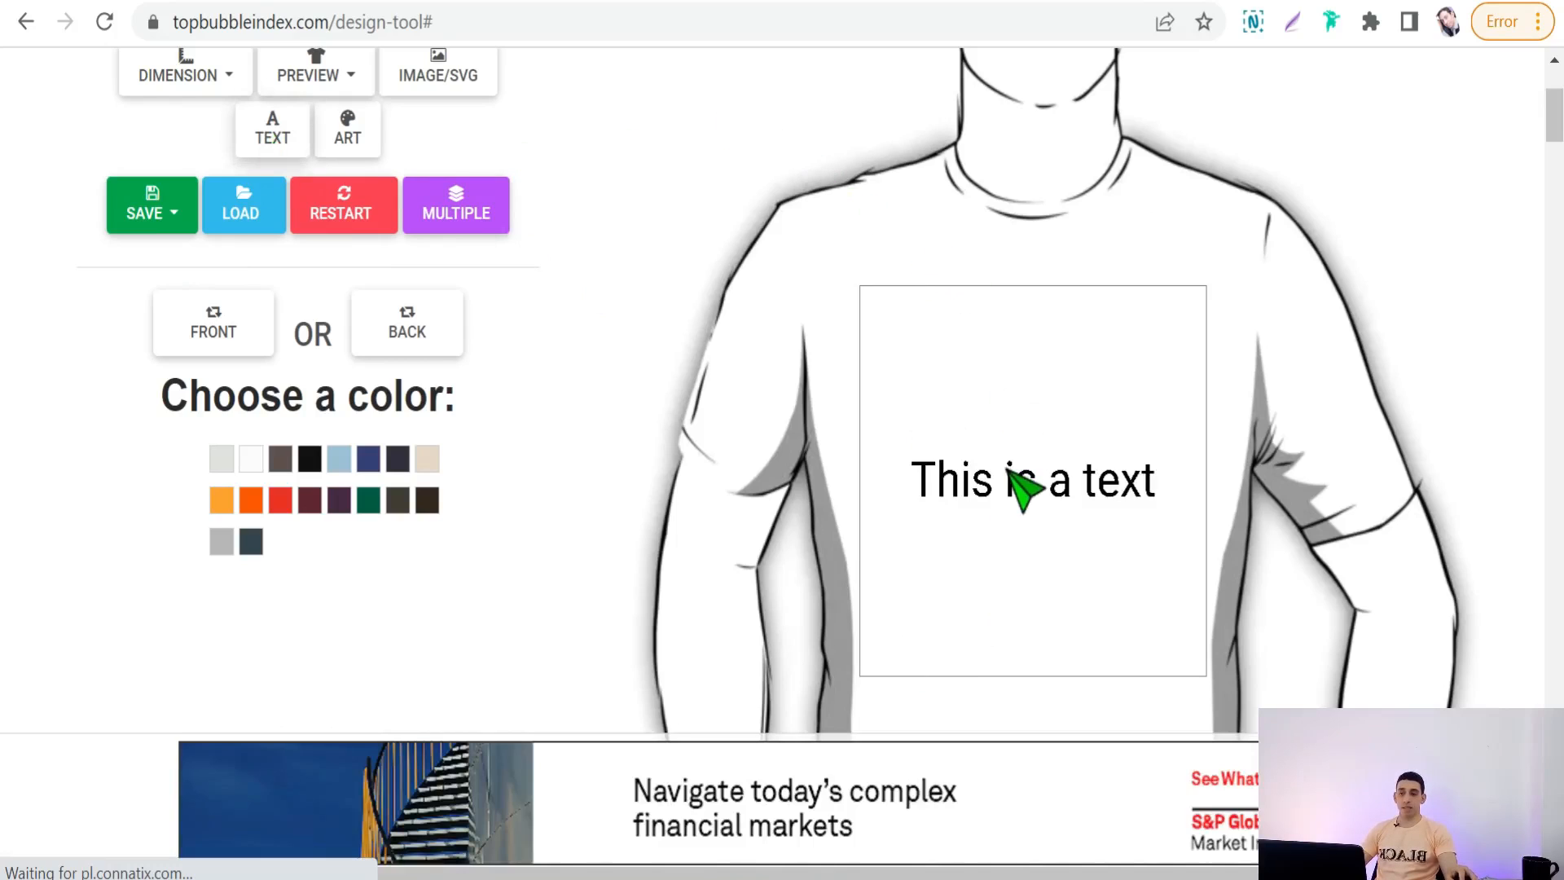
{"action": "left_click", "coordinate": [1024, 488]}
{"action": "left_click_drag", "start_coordinate": [1006, 472], "coordinate": [1001, 368]}
{"action": "scroll", "coordinate": [248, 434], "scroll_direction": "down", "scroll_amount": 3}
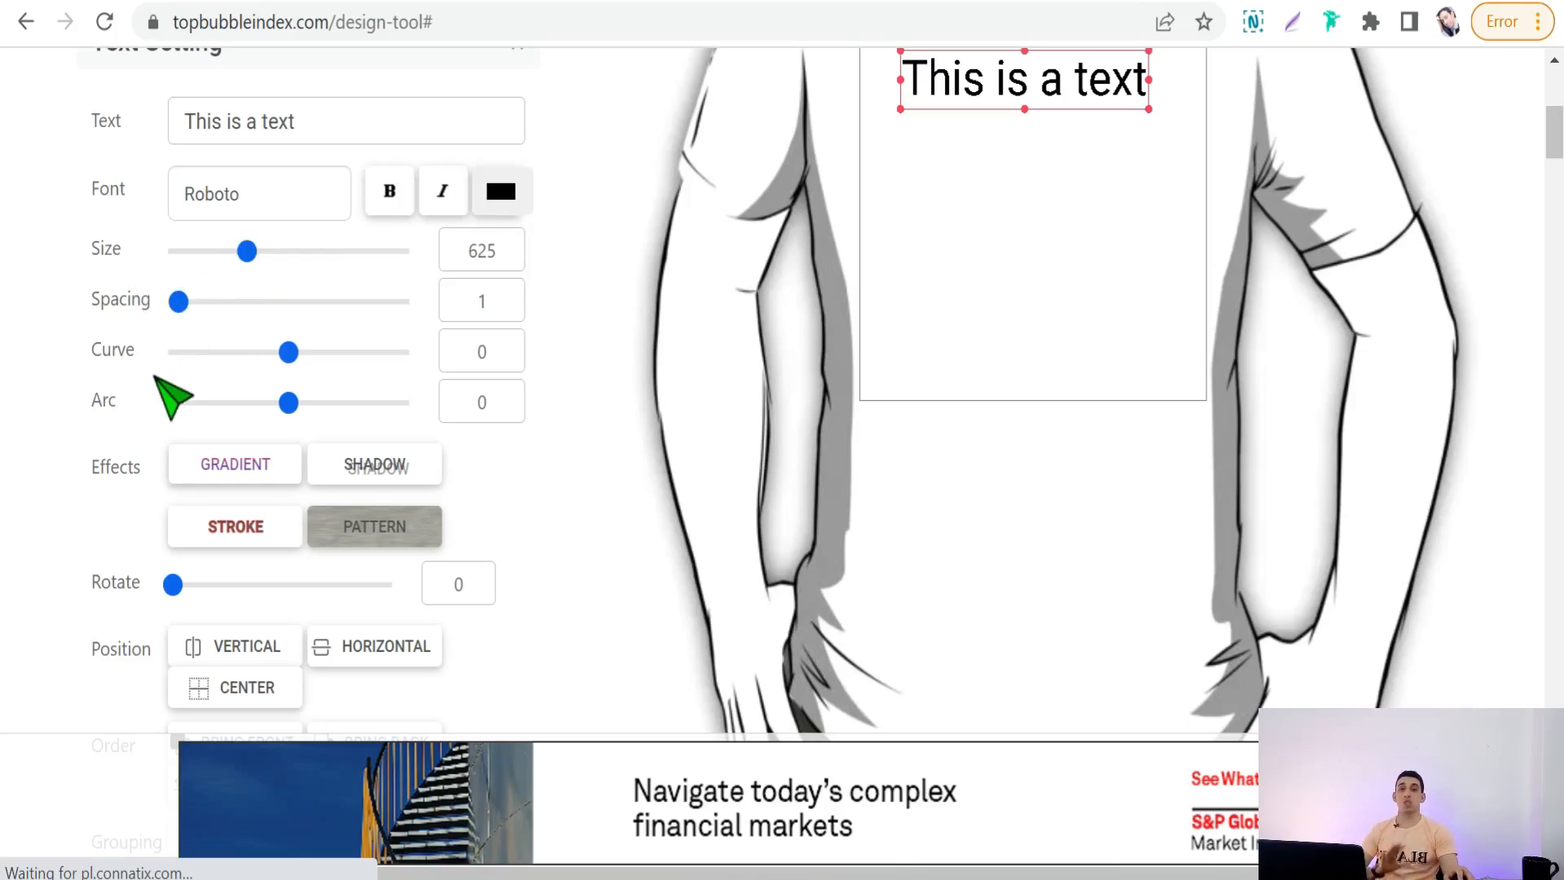
{"action": "scroll", "coordinate": [768, 314], "scroll_direction": "up", "scroll_amount": 3}
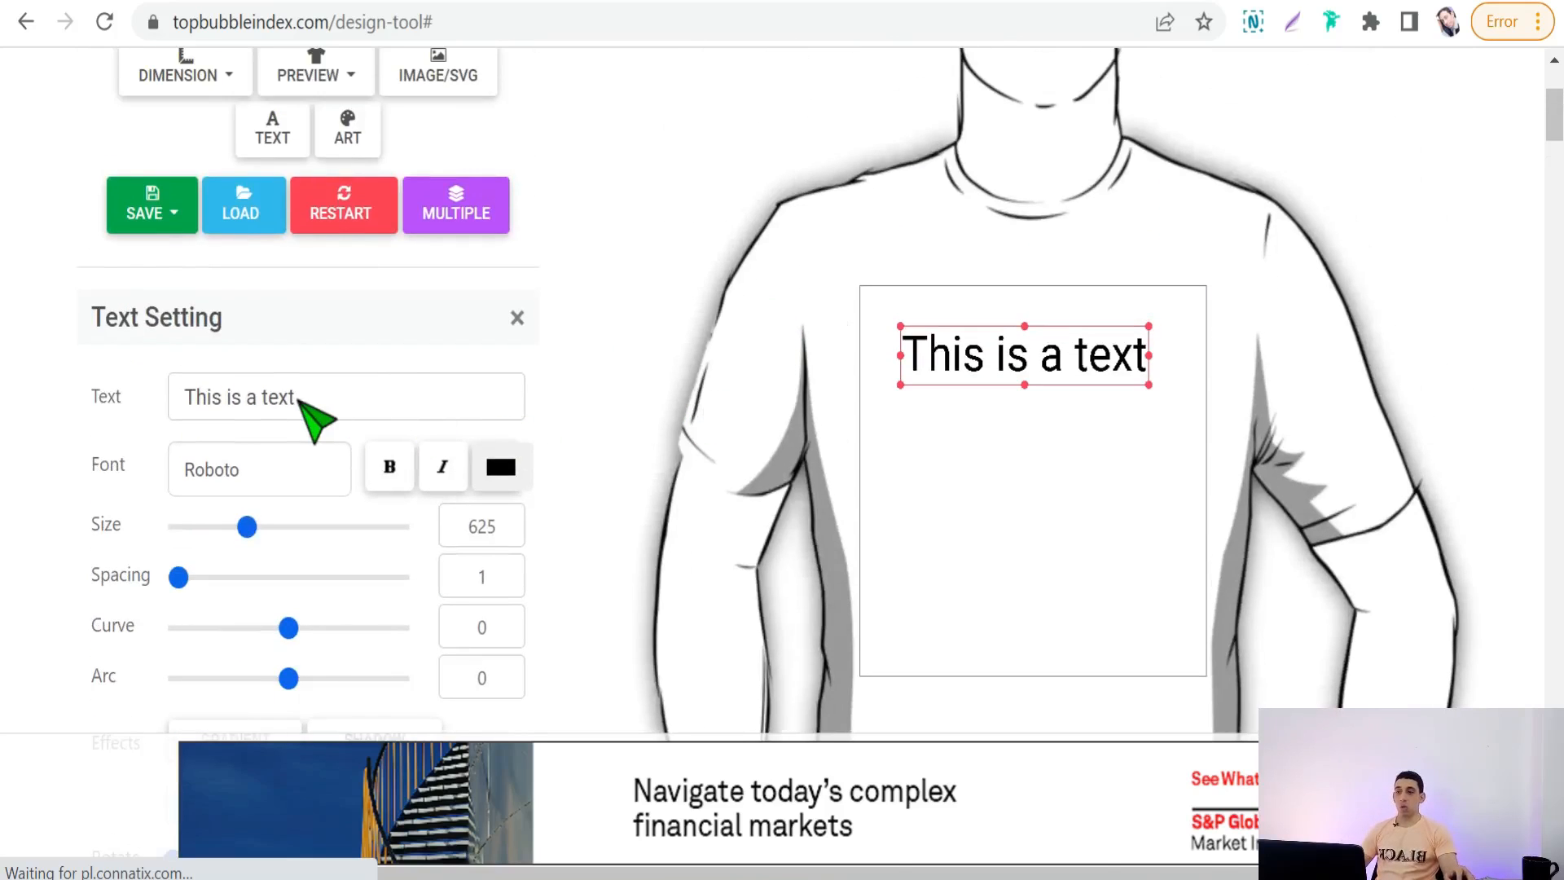
Step: Change the placed text to "I LOVE MY" and make it bold at a size of about 807
{"action": "triple_click", "coordinate": [279, 400]}
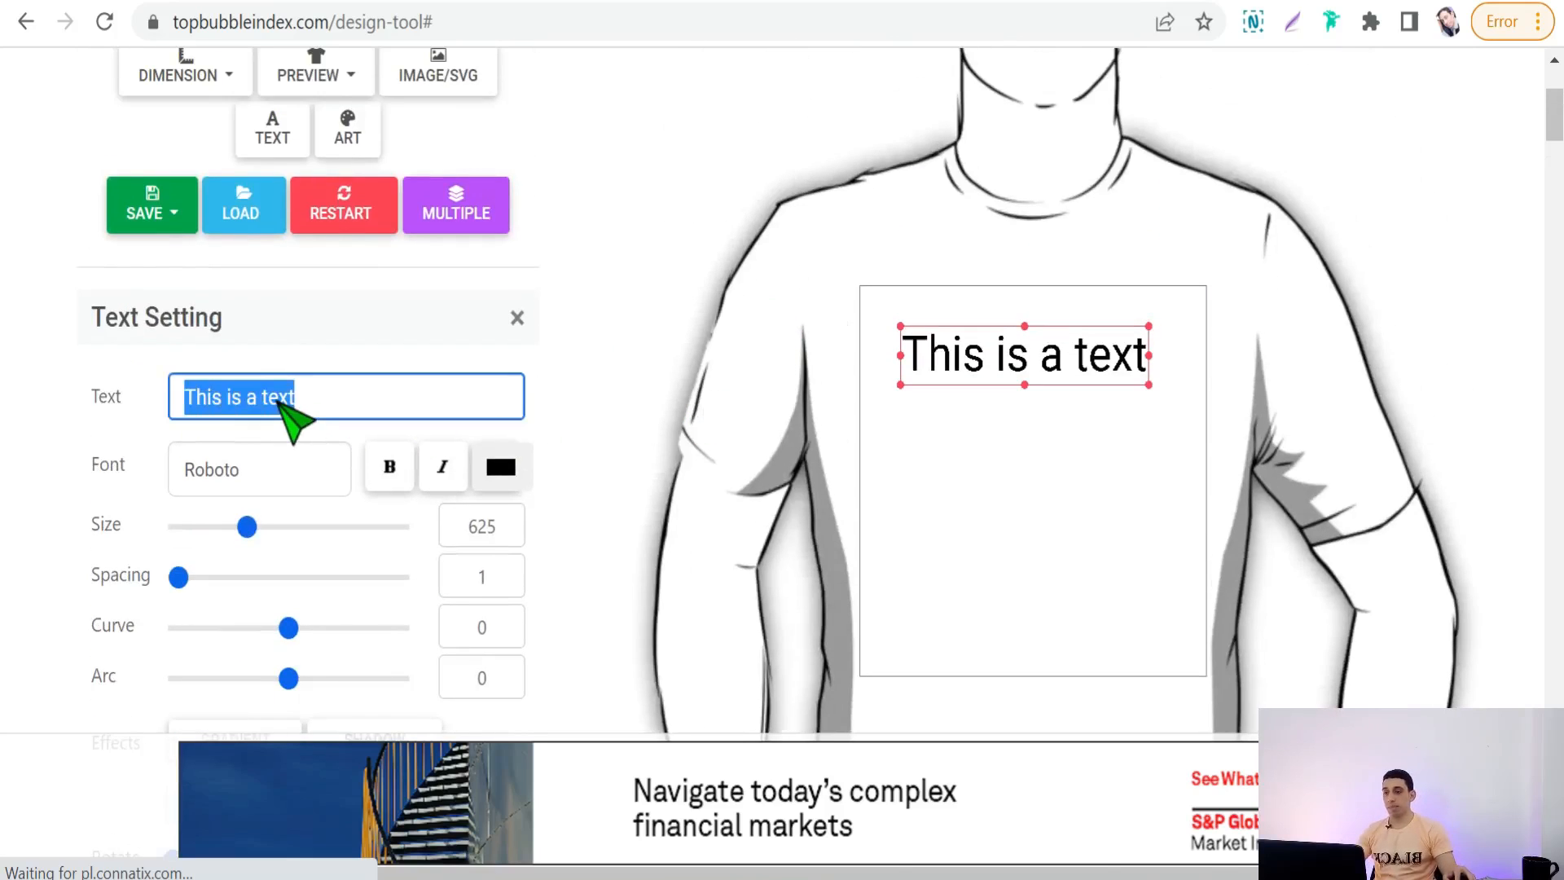
{"action": "key", "text": "BackSpace"}
{"action": "type", "text": "I LOVE MY"}
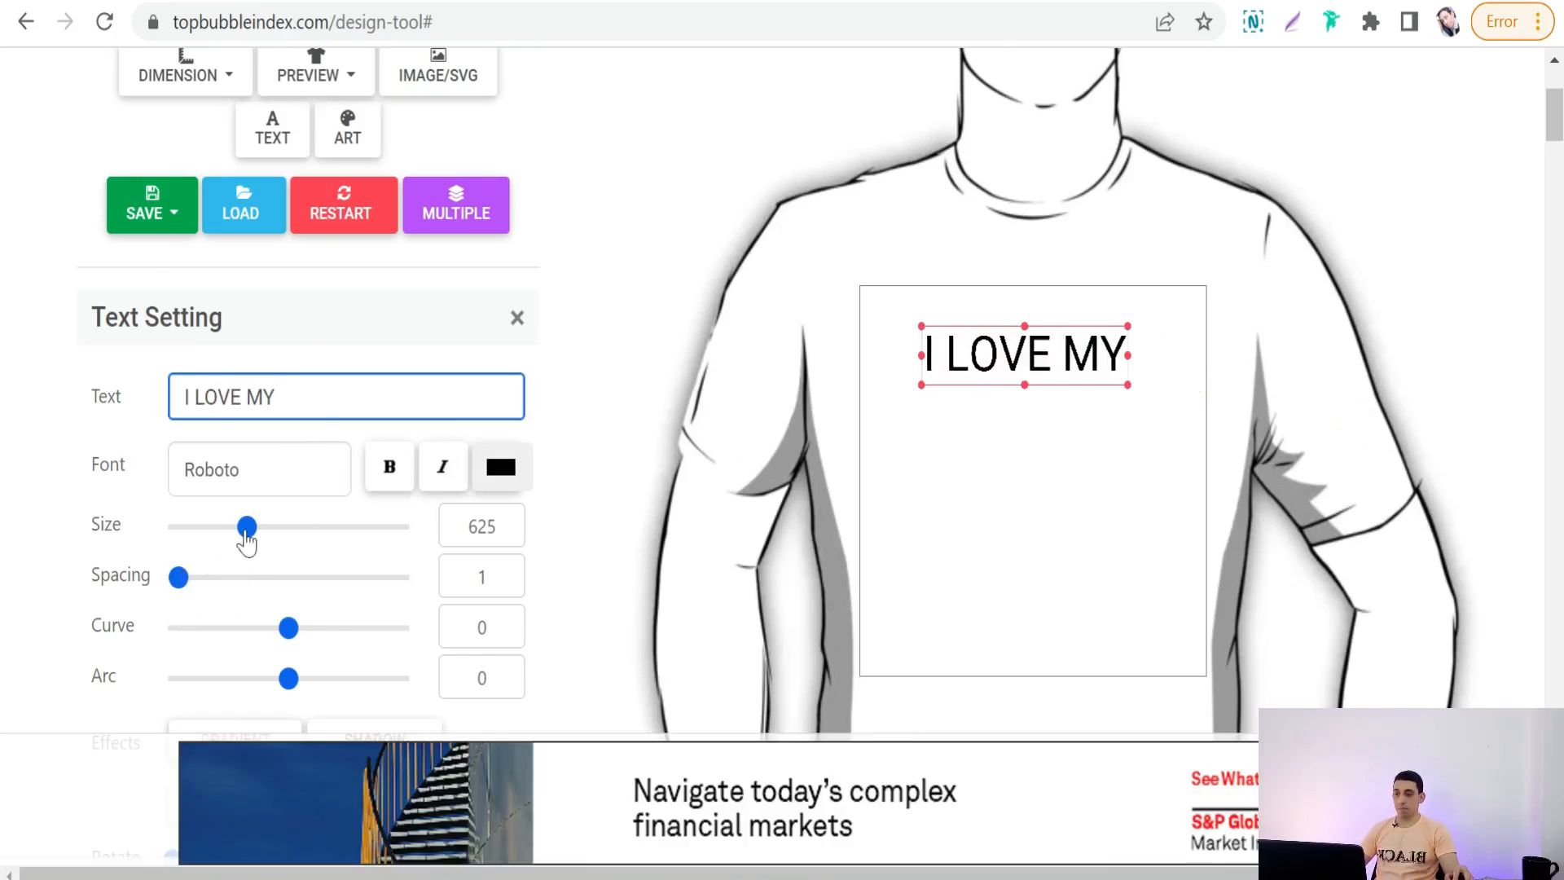
{"action": "left_click_drag", "start_coordinate": [247, 542], "coordinate": [269, 554]}
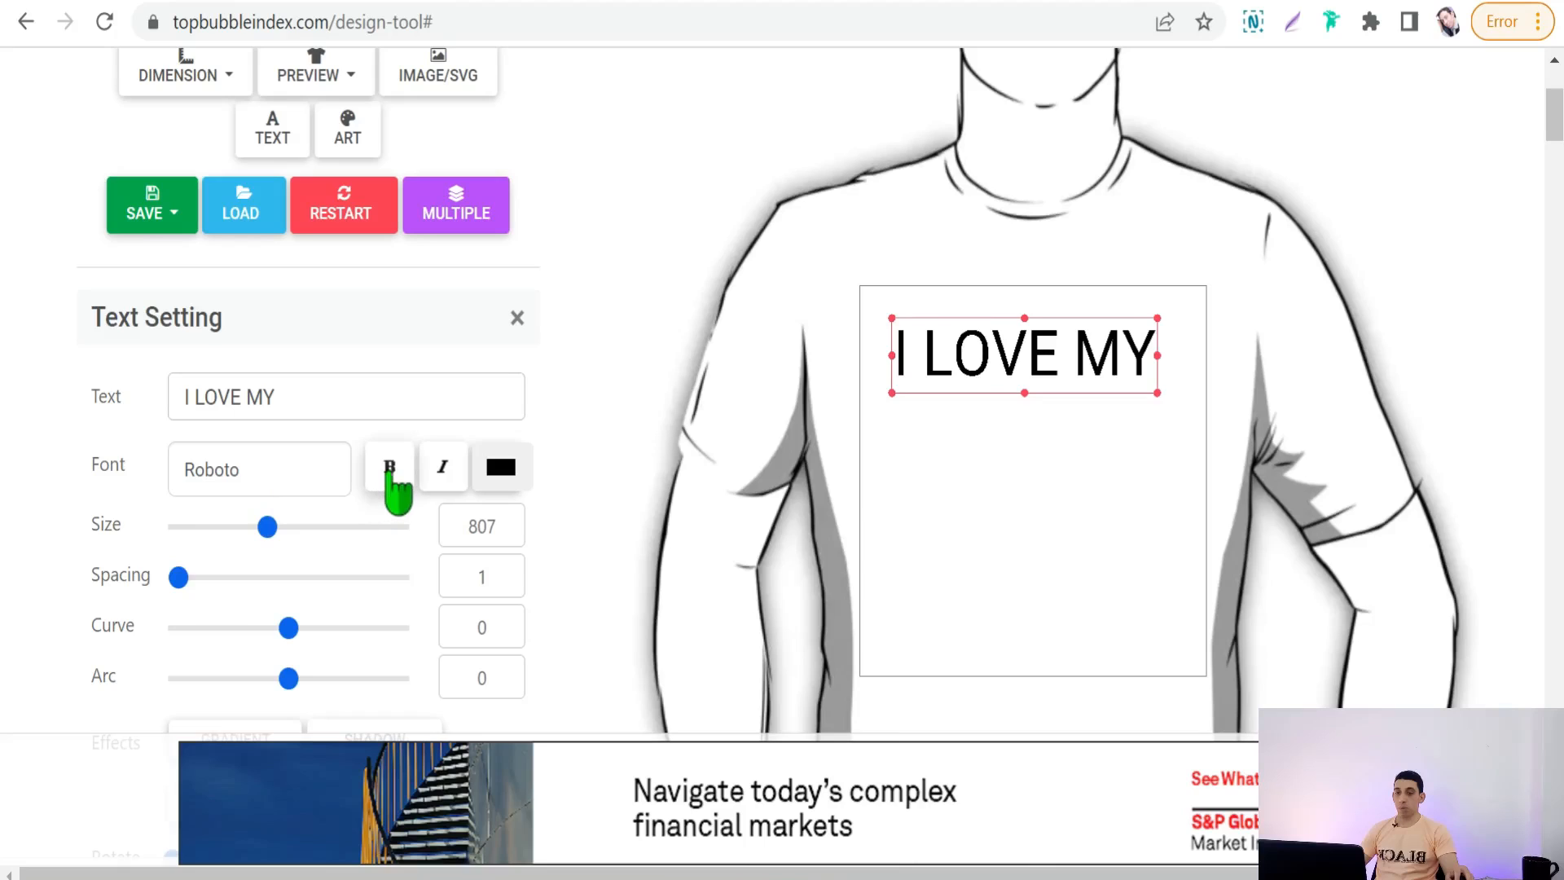
{"action": "left_click", "coordinate": [390, 471]}
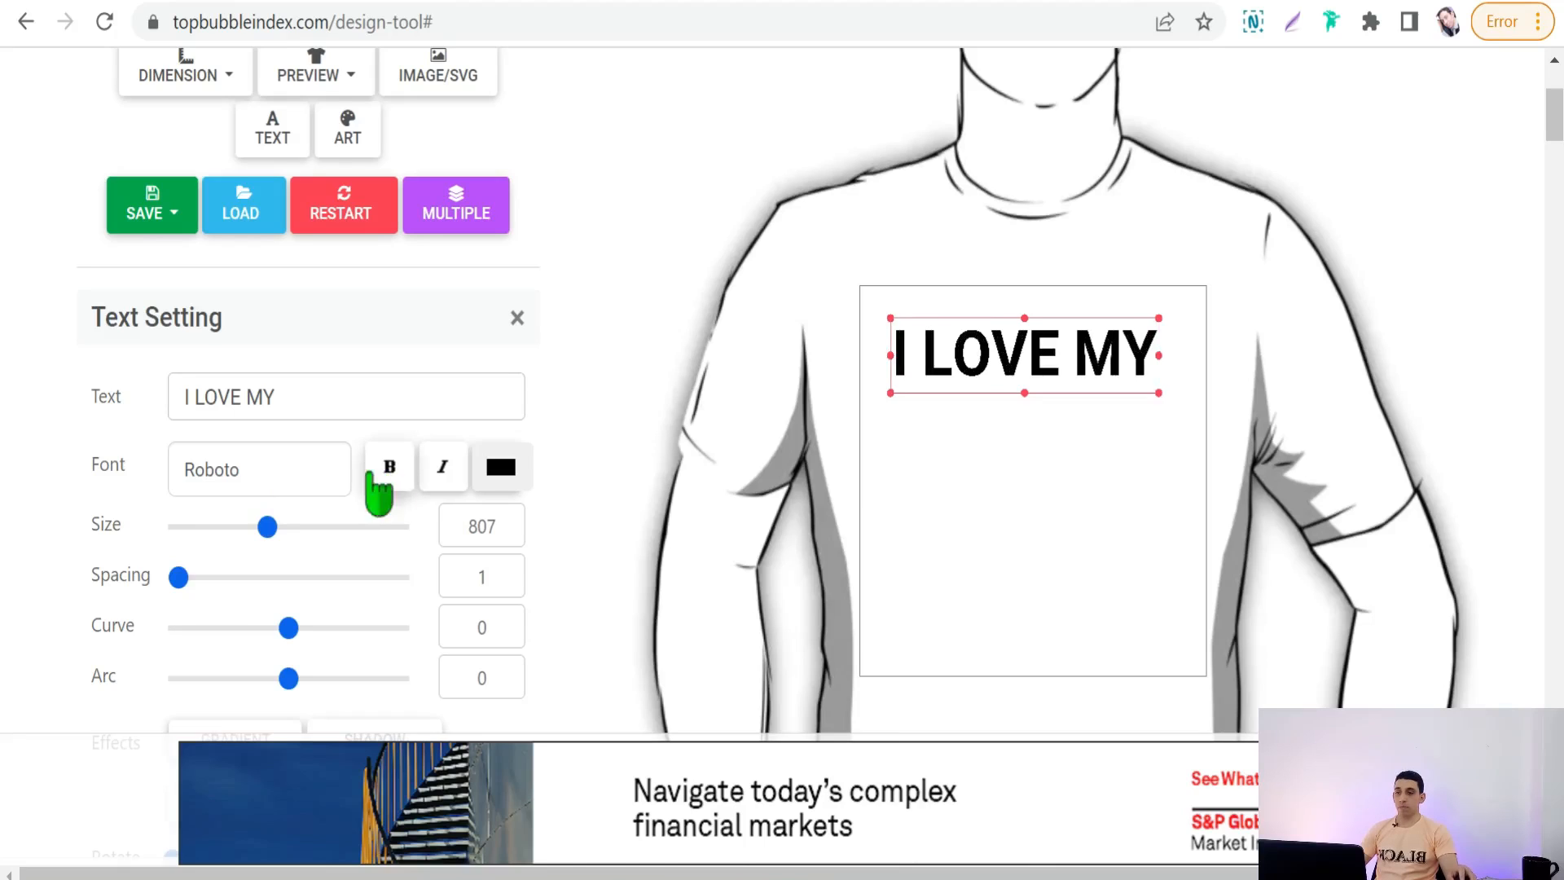
Step: Add a second text reading "DOG" below the first line and enlarge it to a size of about 1462
{"action": "left_click", "coordinate": [274, 138]}
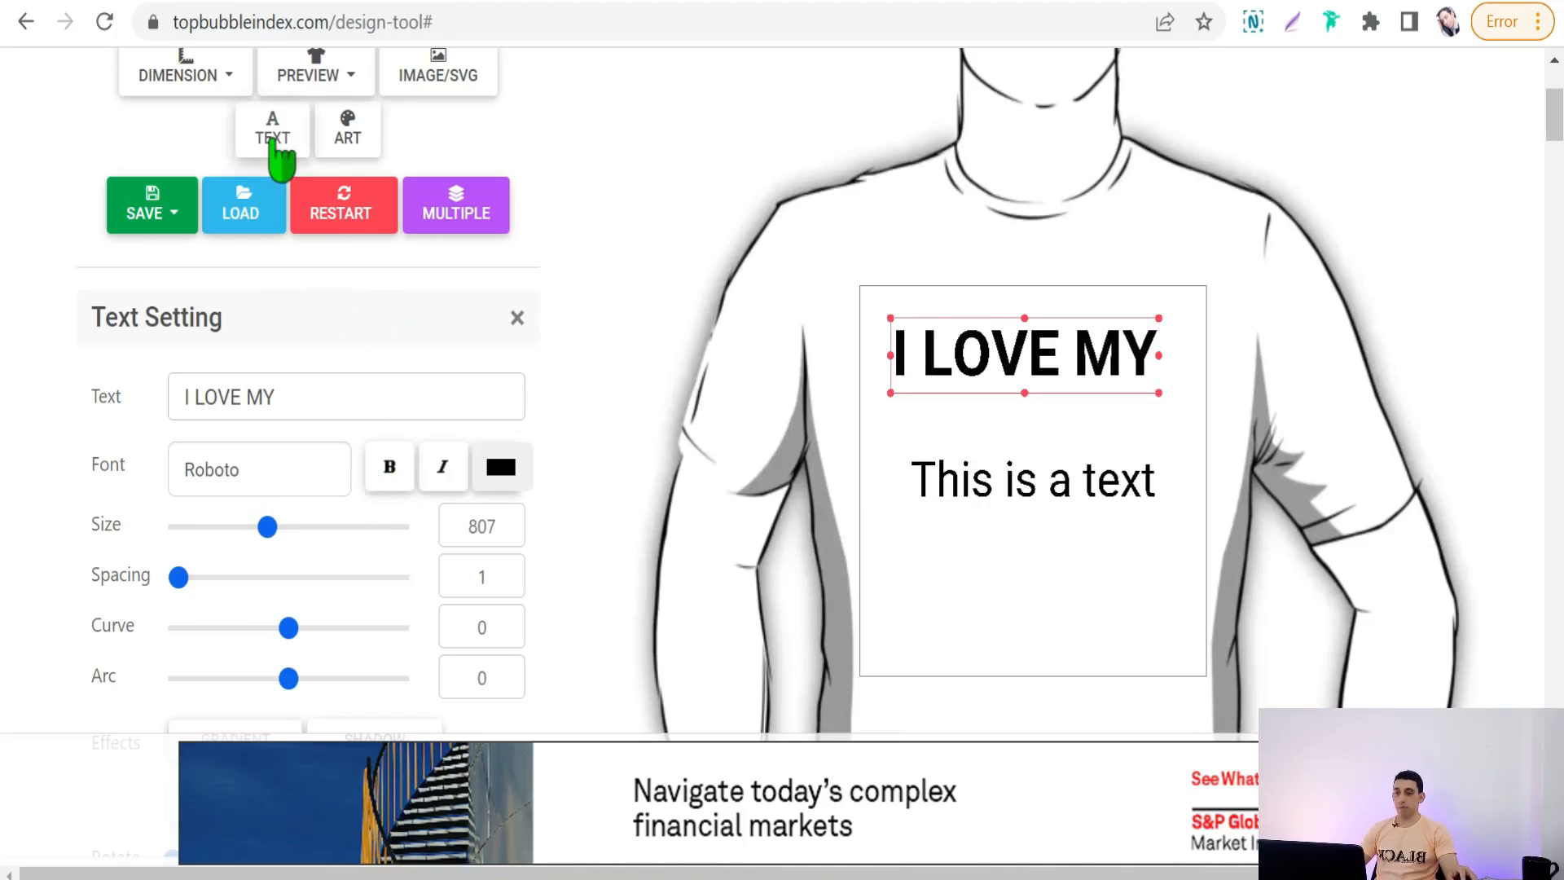
{"action": "left_click", "coordinate": [994, 484]}
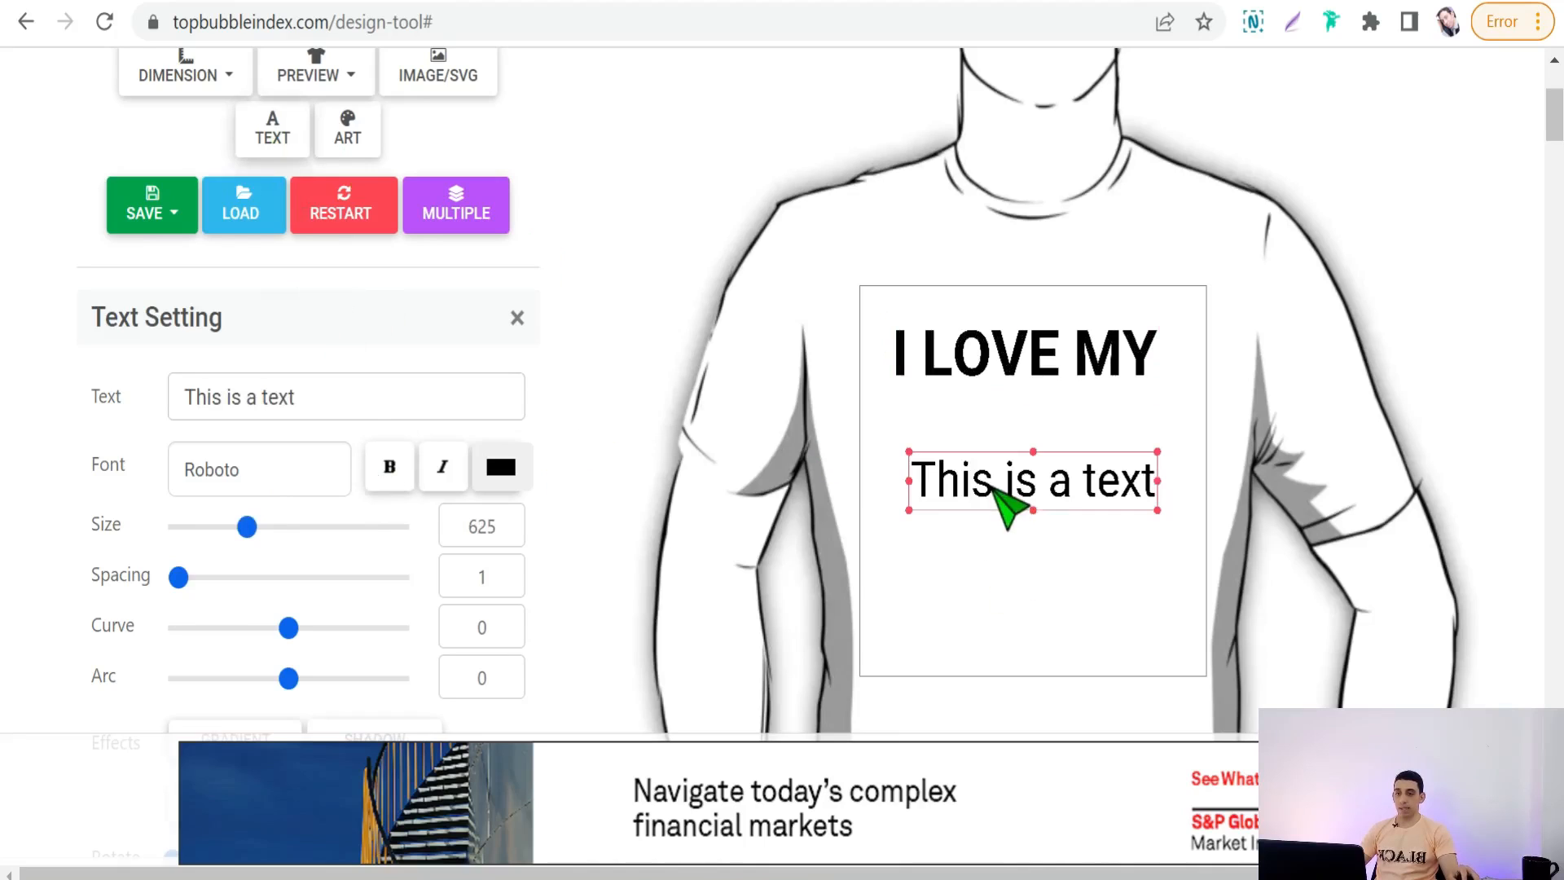
{"action": "left_click", "coordinate": [245, 396]}
{"action": "key", "text": "ctrl+a"}
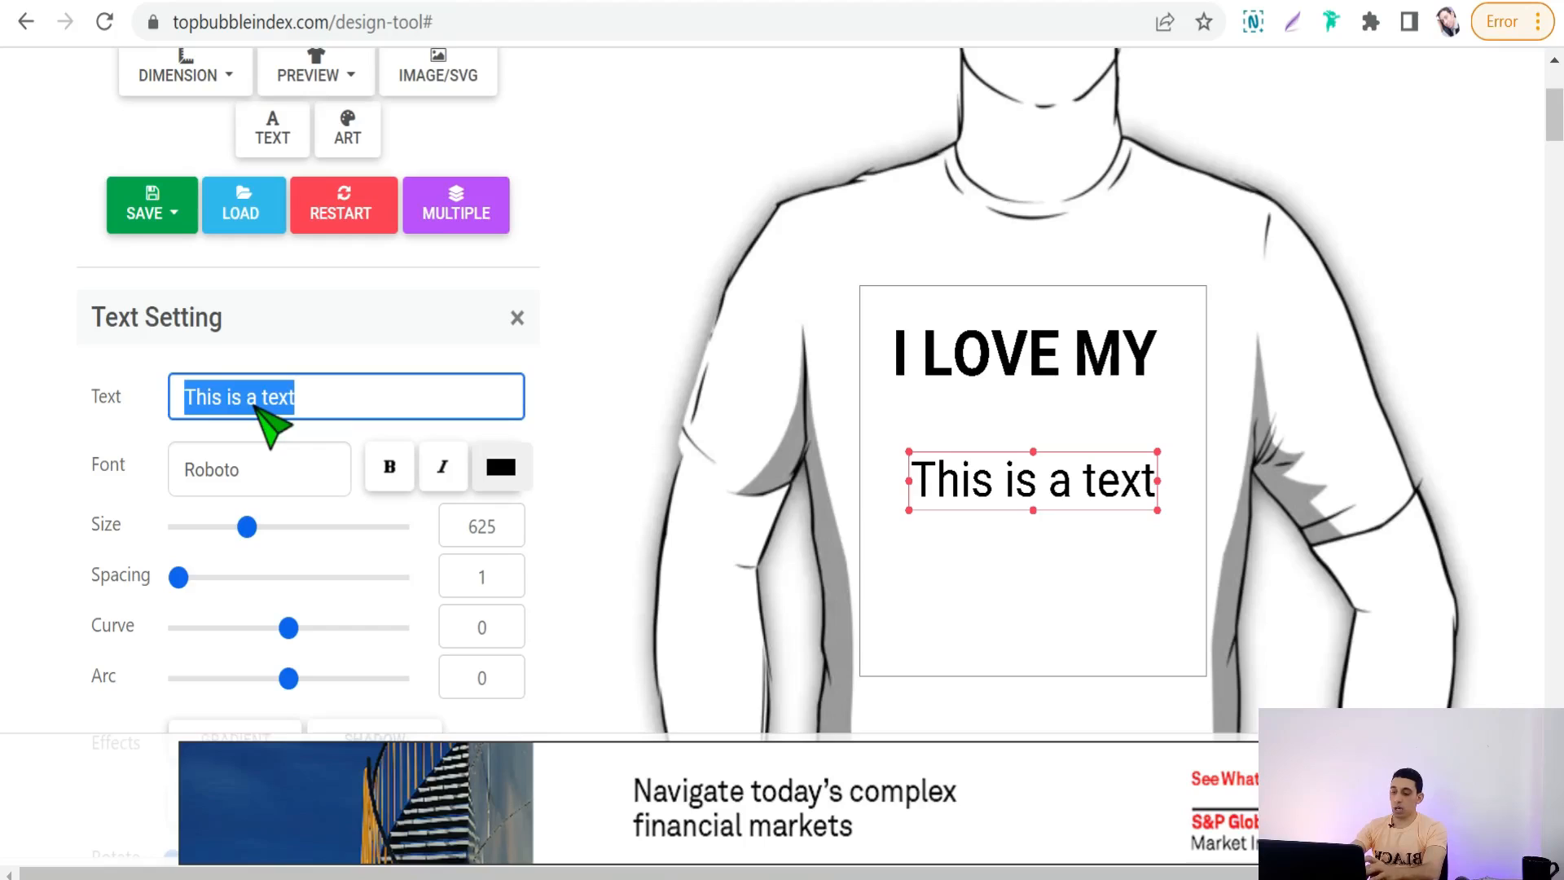
{"action": "type", "text": "DOG"}
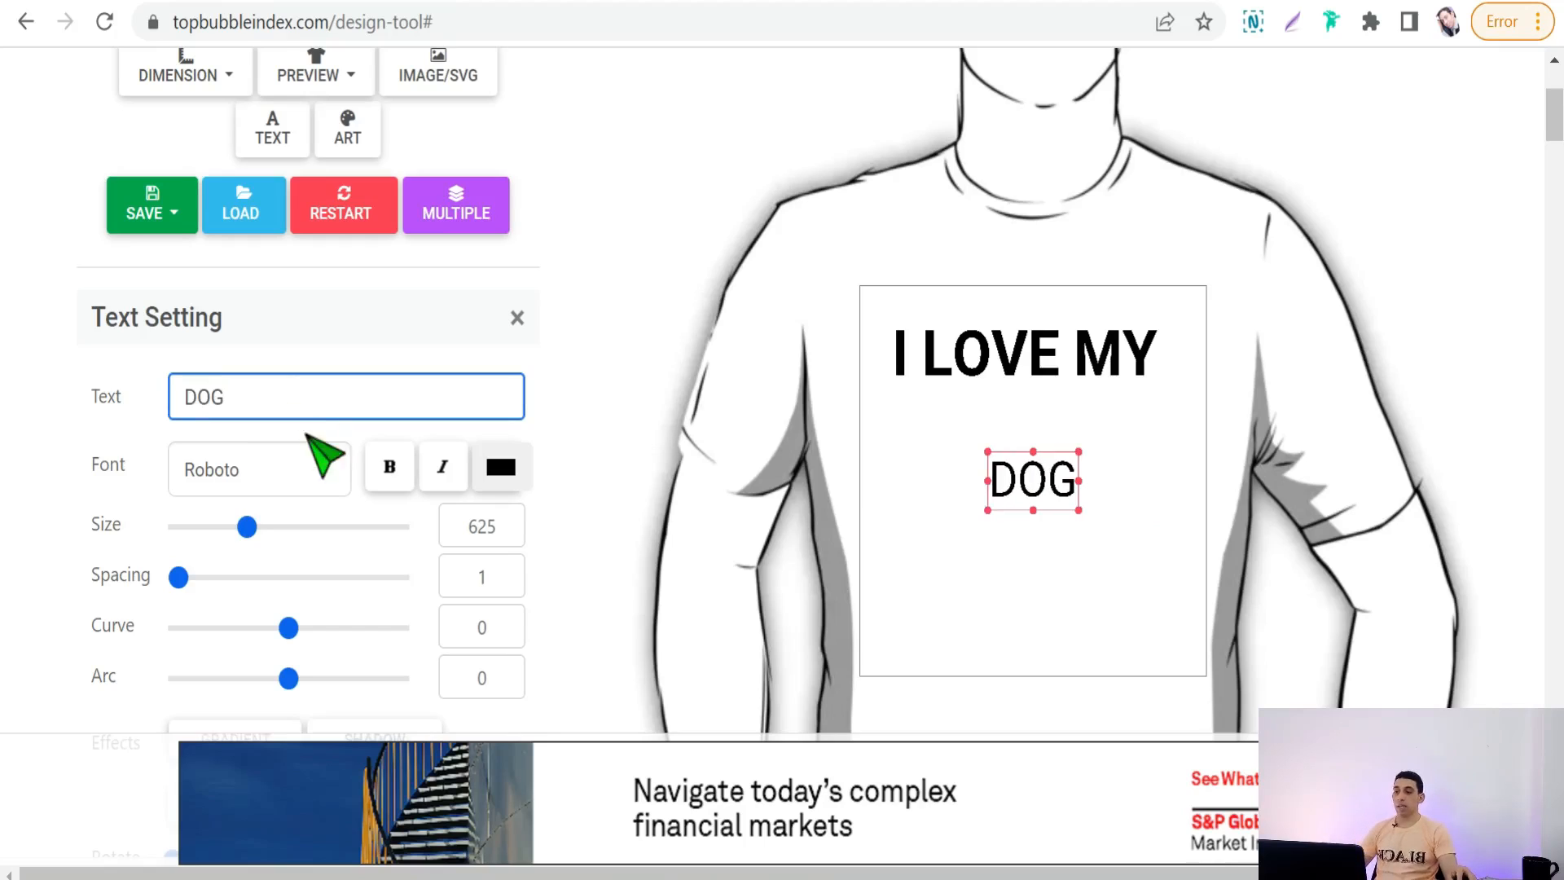
{"action": "left_click", "coordinate": [1080, 453]}
{"action": "mouse_move", "coordinate": [1079, 511]}
{"action": "left_mouse_down"}
{"action": "mouse_move", "coordinate": [1187, 646]}
{"action": "mouse_move", "coordinate": [1136, 542]}
{"action": "mouse_move", "coordinate": [1107, 548]}
{"action": "mouse_move", "coordinate": [1085, 528]}
{"action": "left_mouse_up"}
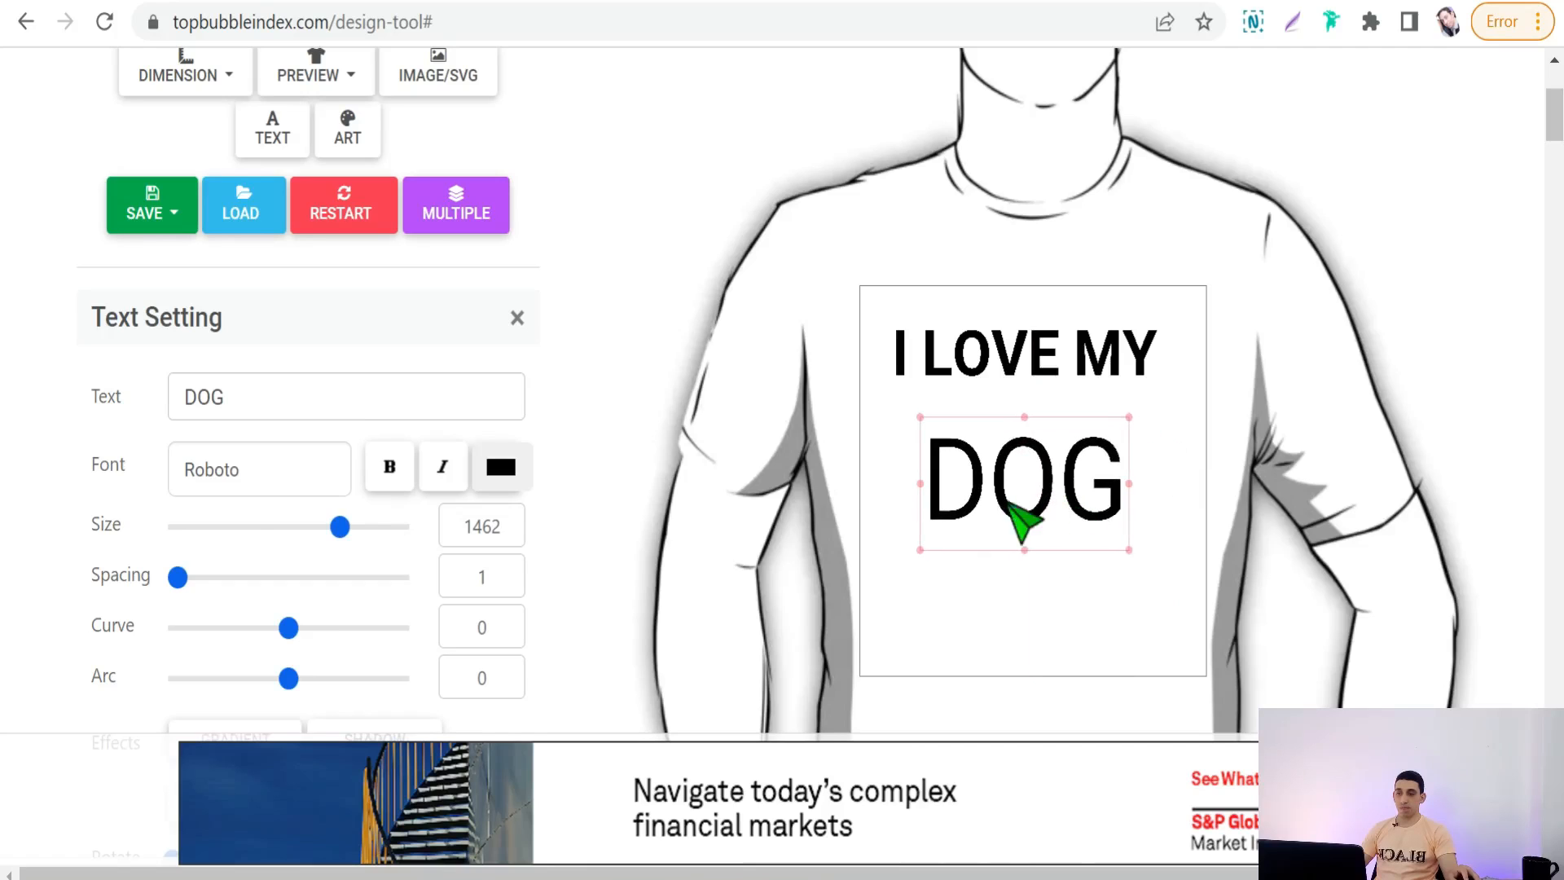
Step: Set the "DOG" text in italic Roboto Slab and enlarge it slightly to a size of about 1536
{"action": "left_click", "coordinate": [234, 481]}
{"action": "scroll", "coordinate": [262, 547], "scroll_direction": "down", "scroll_amount": 10}
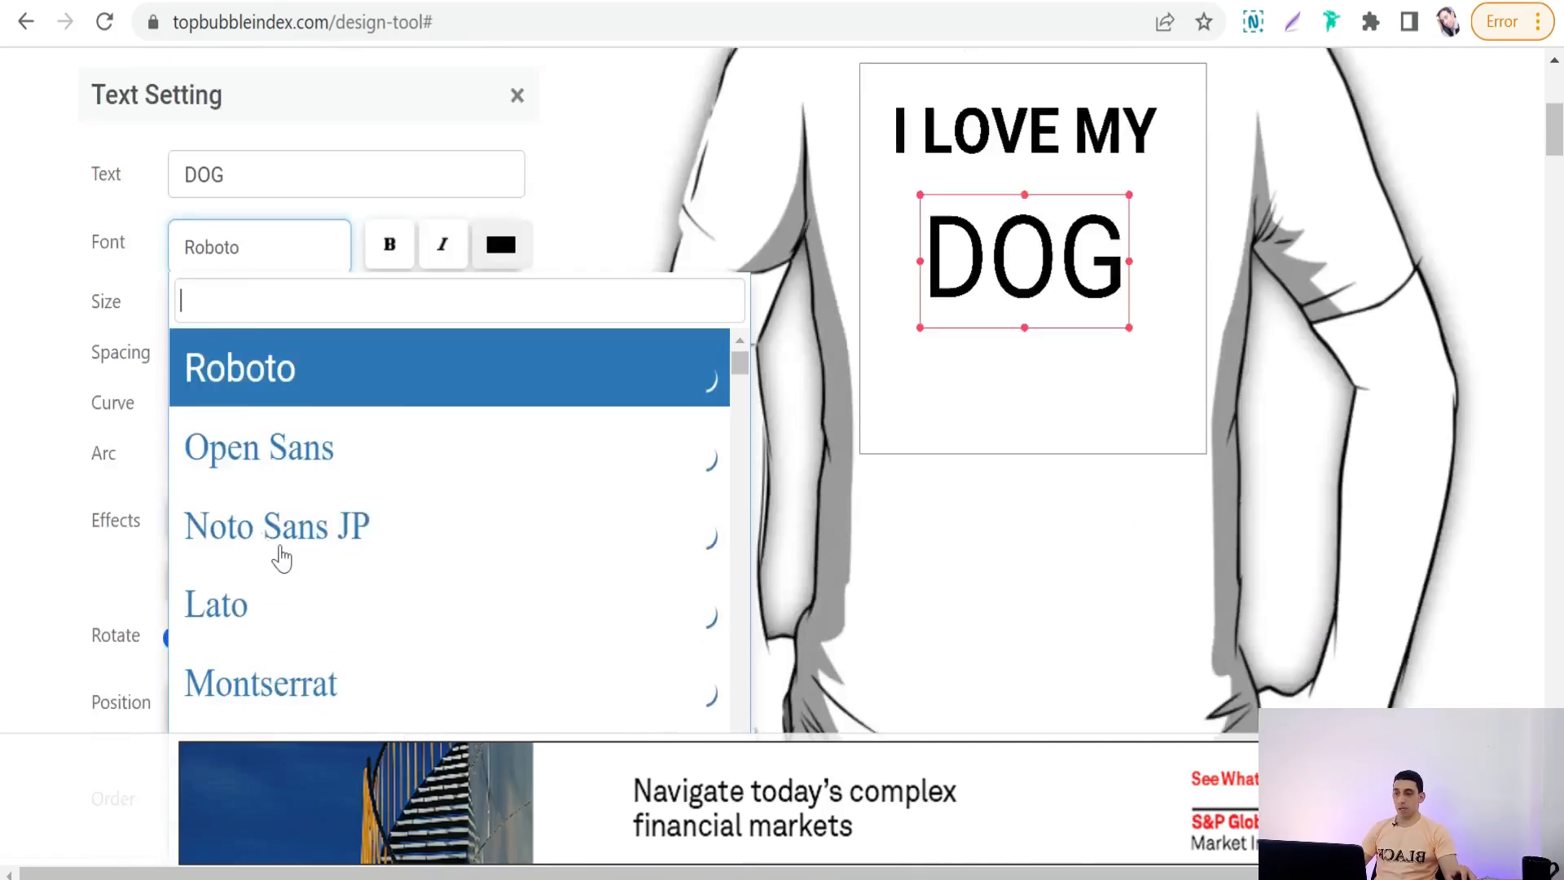
{"action": "left_click", "coordinate": [261, 403]}
{"action": "scroll", "coordinate": [957, 346], "scroll_direction": "up", "scroll_amount": 7}
{"action": "scroll", "coordinate": [945, 330], "scroll_direction": "up", "scroll_amount": 3}
{"action": "scroll", "coordinate": [989, 663], "scroll_direction": "down", "scroll_amount": 3}
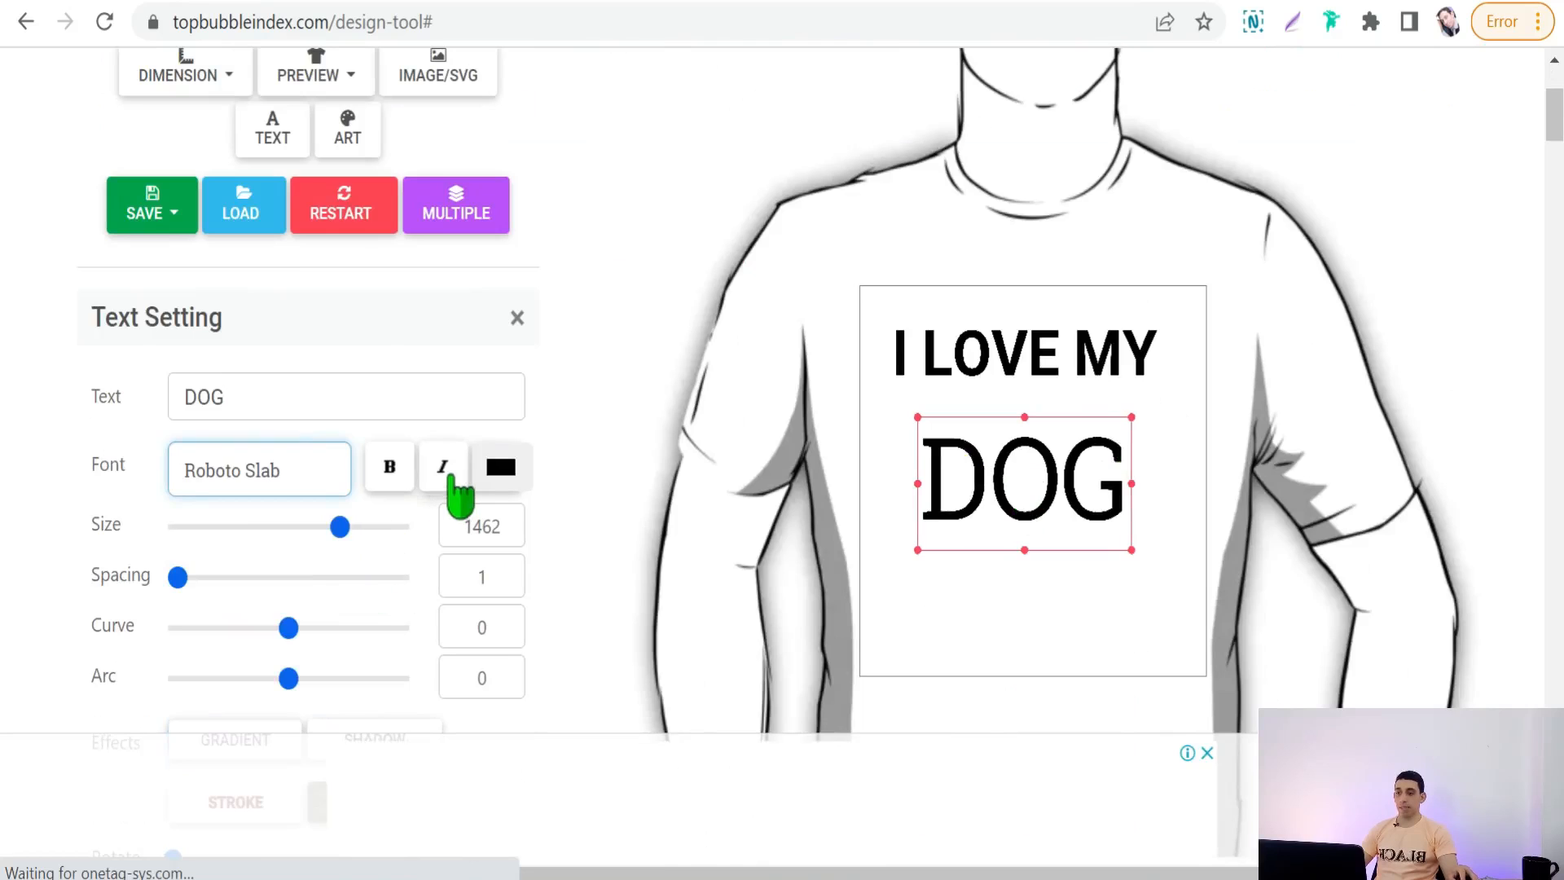
{"action": "left_click", "coordinate": [444, 469]}
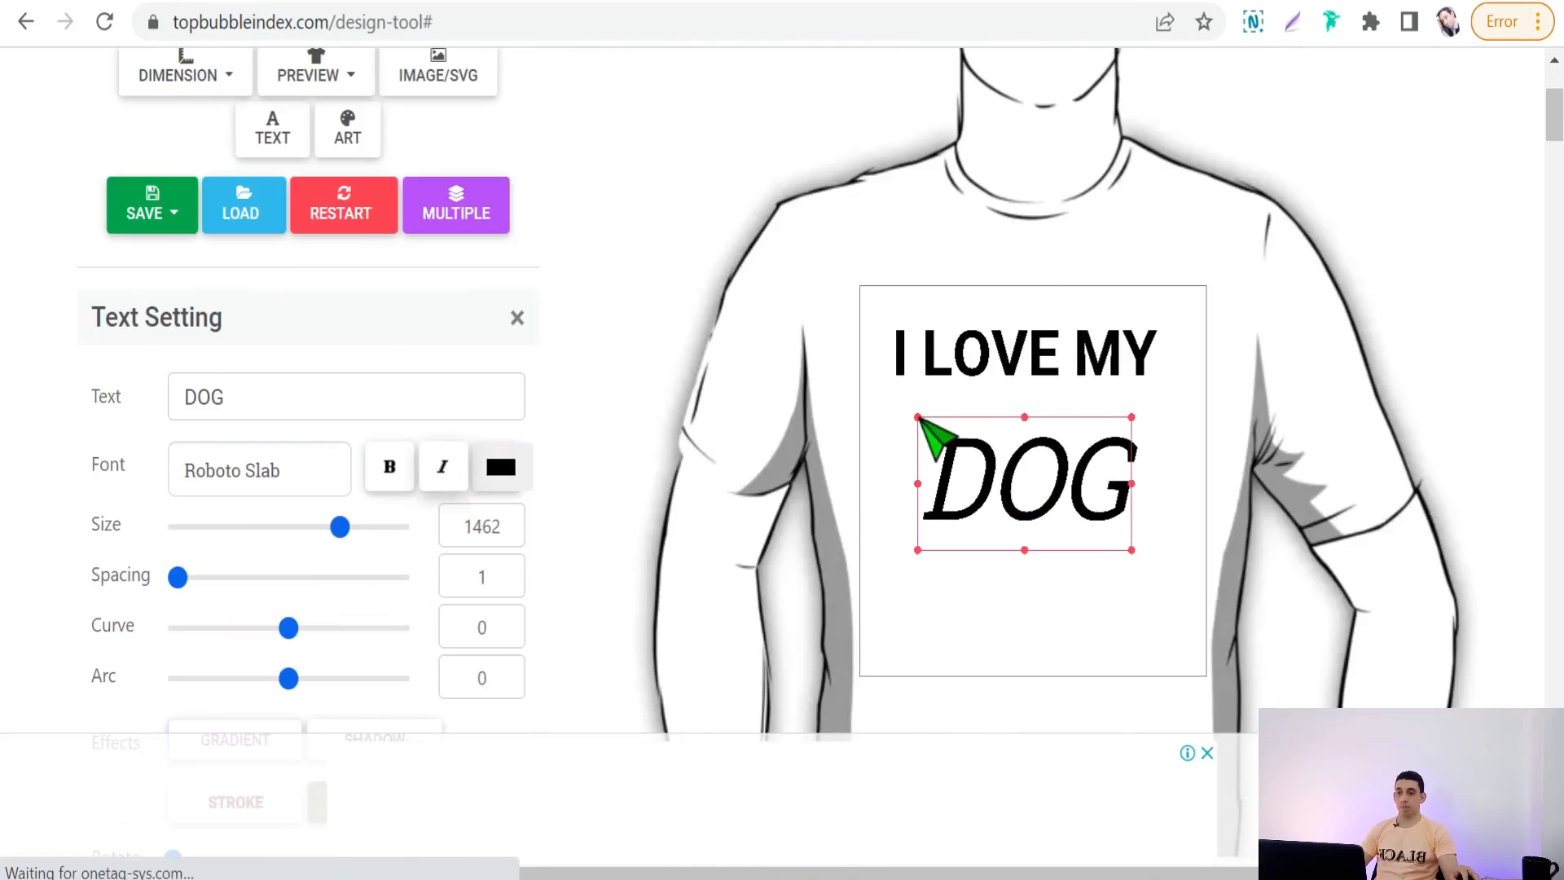
{"action": "left_click_drag", "start_coordinate": [919, 417], "coordinate": [906, 409]}
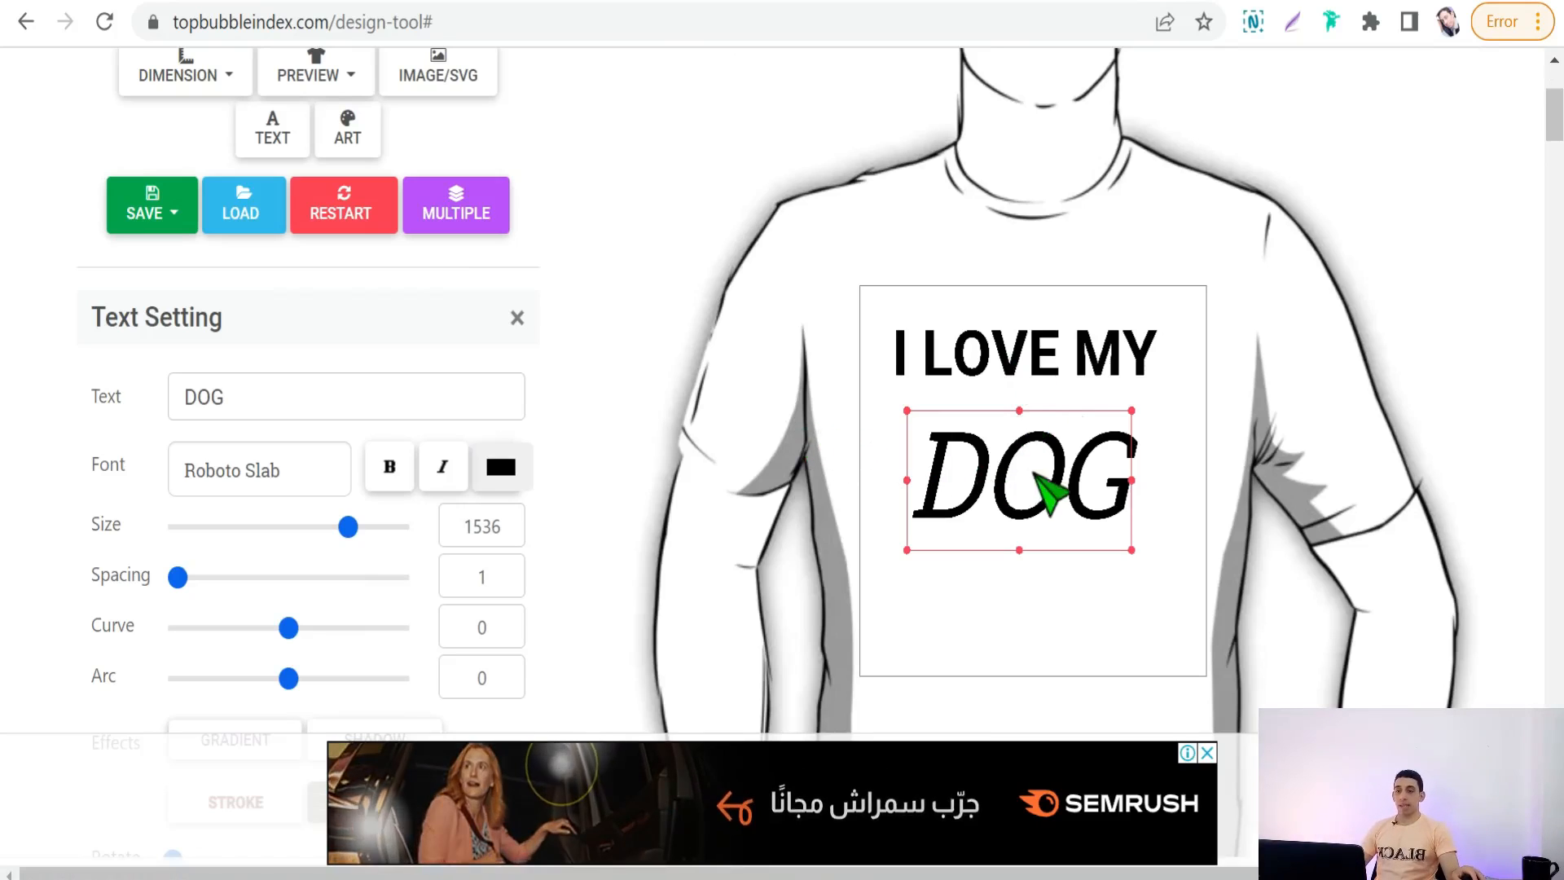
Step: Fill the "DOG" text with the brick image 003 (3) from New folder (3) as its pattern
{"action": "left_click", "coordinate": [1052, 370]}
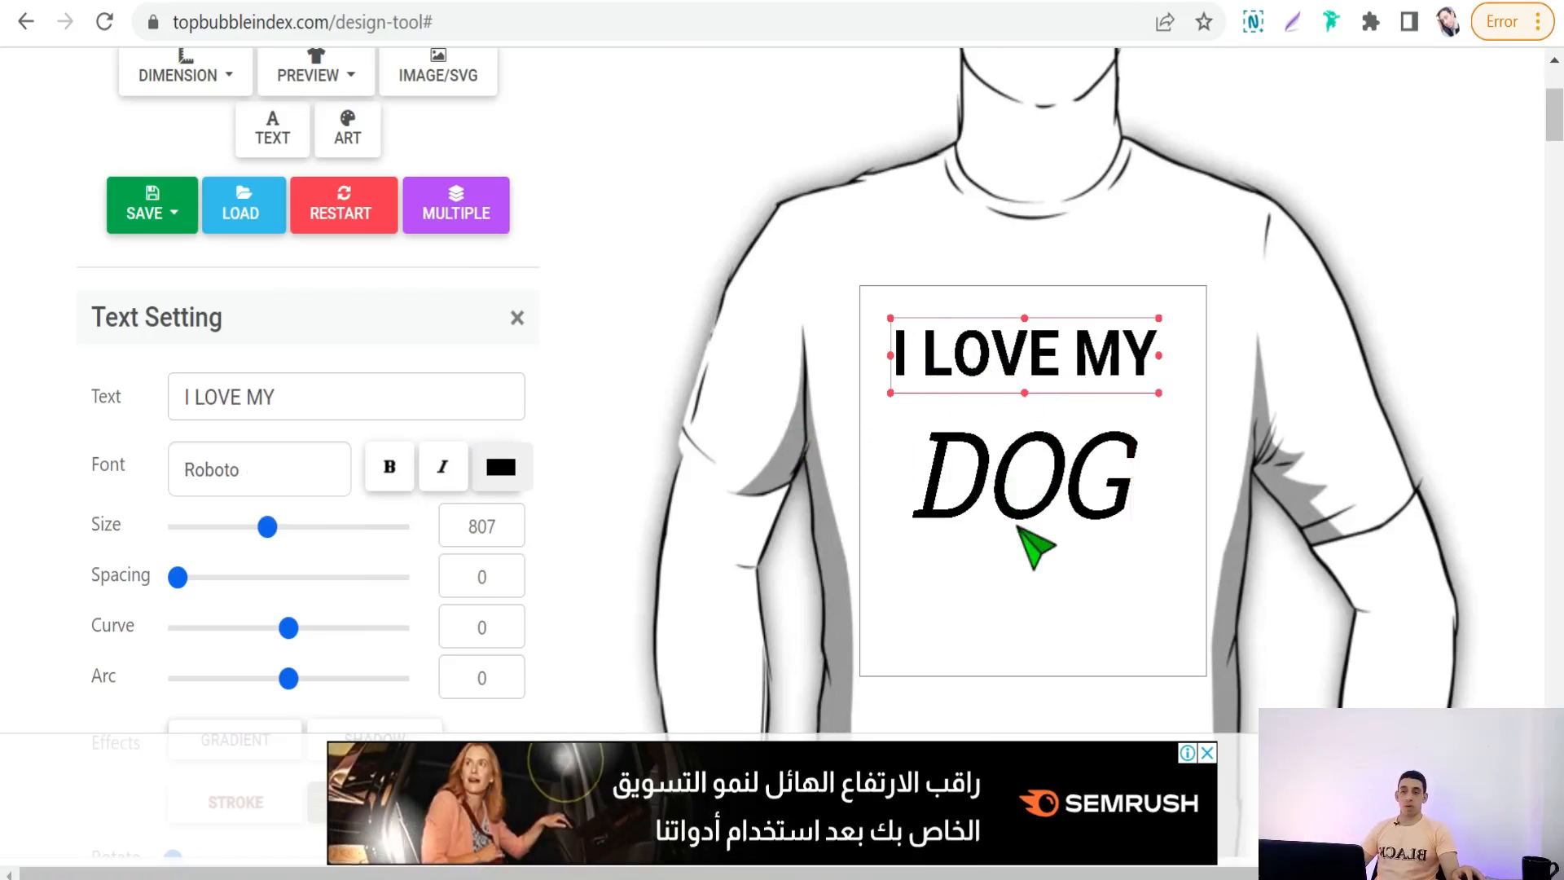
{"action": "left_click", "coordinate": [1016, 499]}
{"action": "scroll", "coordinate": [174, 529], "scroll_direction": "down", "scroll_amount": 5}
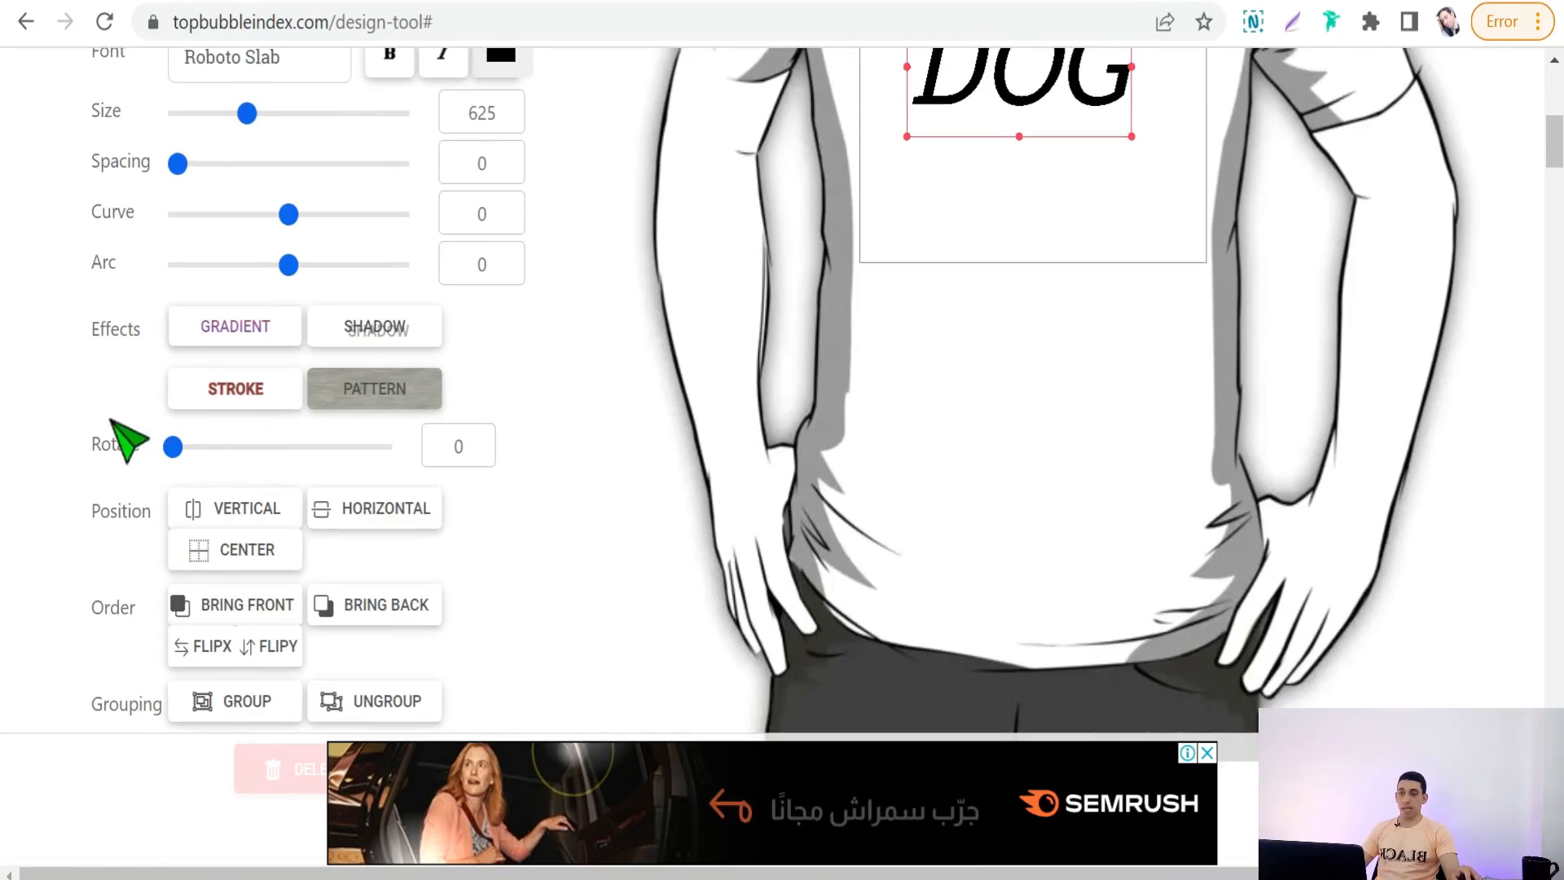
{"action": "scroll", "coordinate": [112, 350], "scroll_direction": "up", "scroll_amount": 3}
{"action": "scroll", "coordinate": [167, 578], "scroll_direction": "down", "scroll_amount": 2}
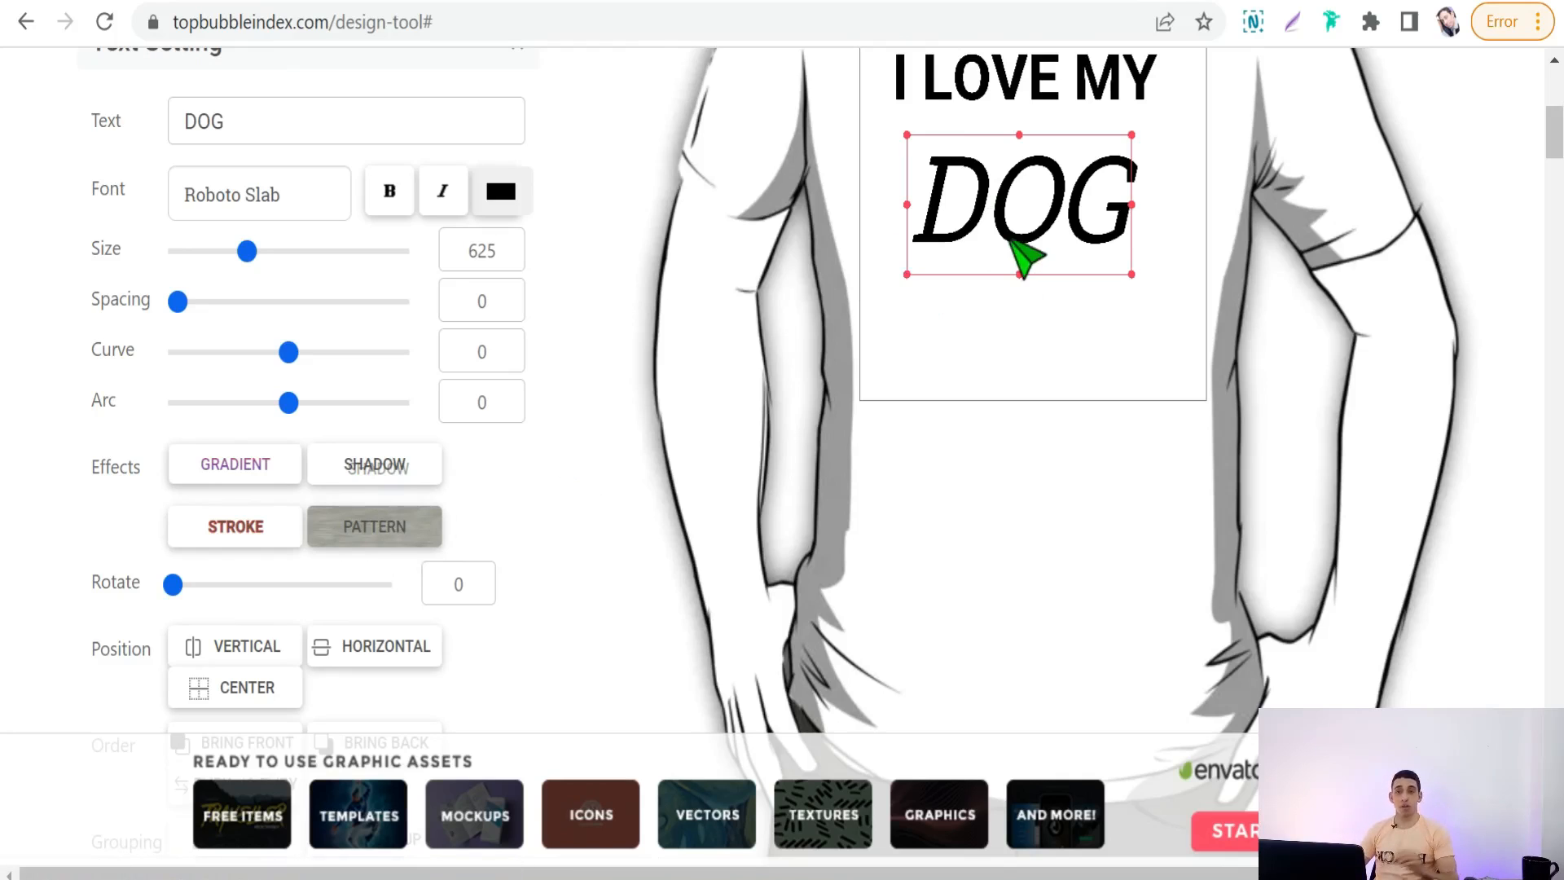
{"action": "left_click", "coordinate": [377, 531]}
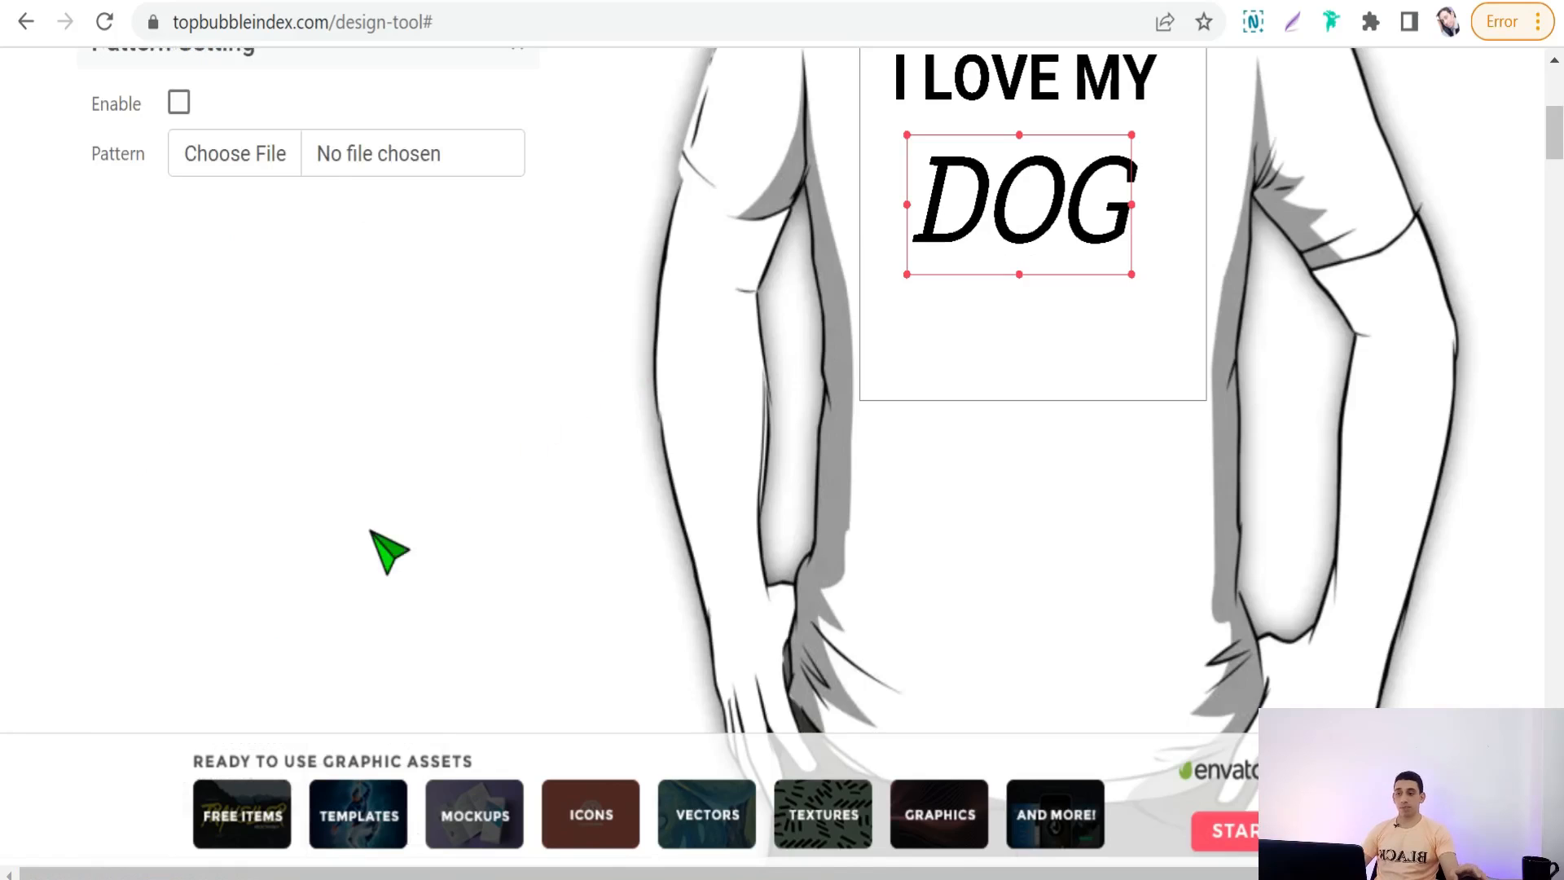
{"action": "left_click", "coordinate": [249, 164]}
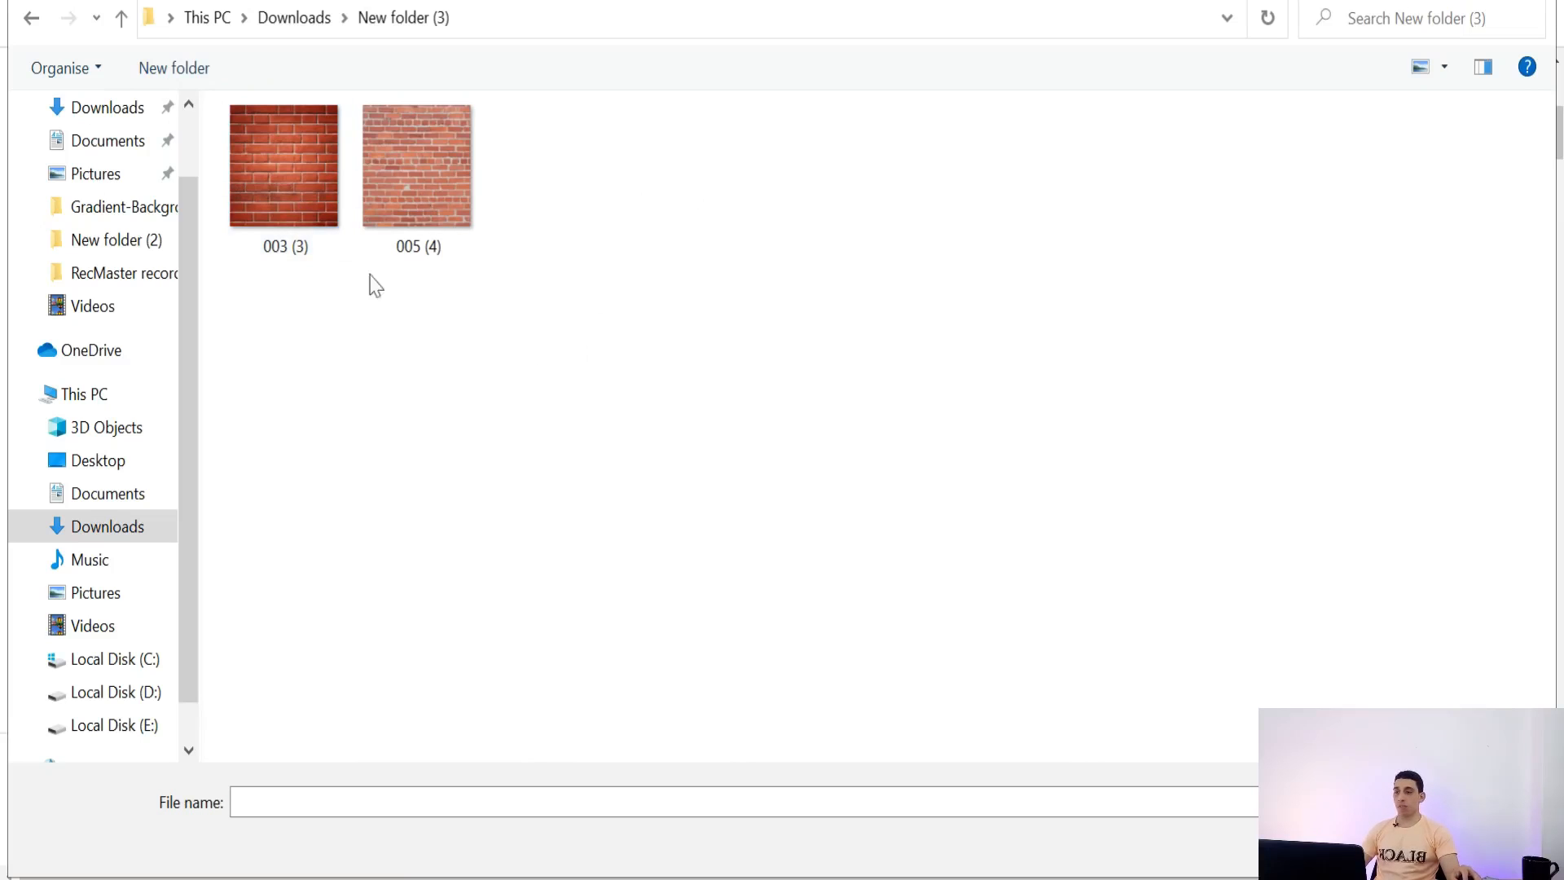
{"action": "left_click", "coordinate": [286, 187]}
{"action": "left_click", "coordinate": [1340, 847]}
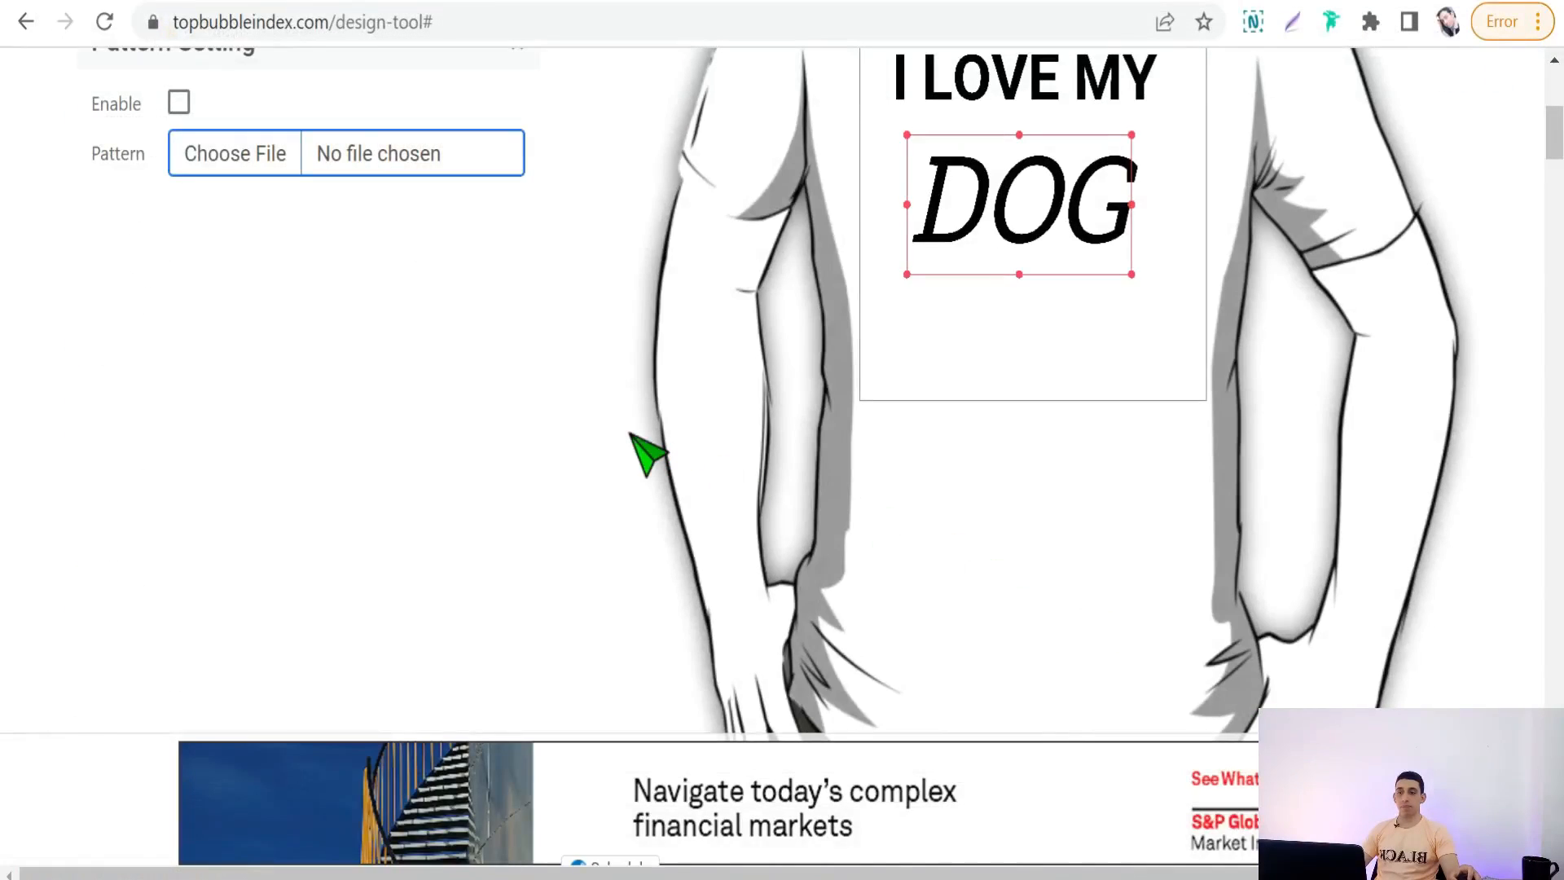
{"action": "scroll", "coordinate": [642, 447], "scroll_direction": "up", "scroll_amount": 3}
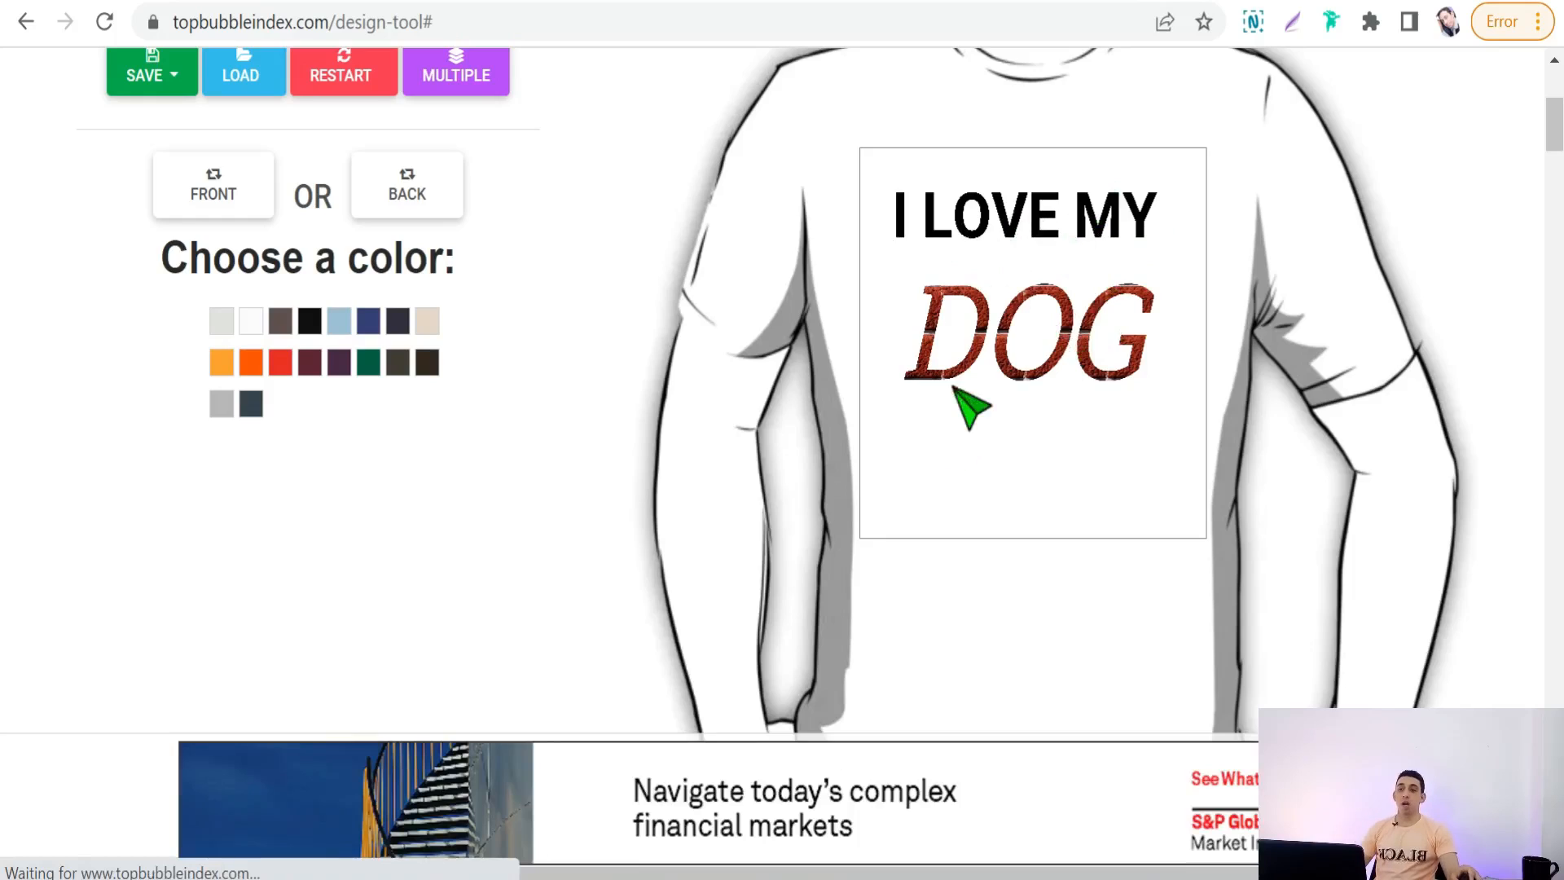
{"action": "scroll", "coordinate": [960, 447], "scroll_direction": "up", "scroll_amount": 3}
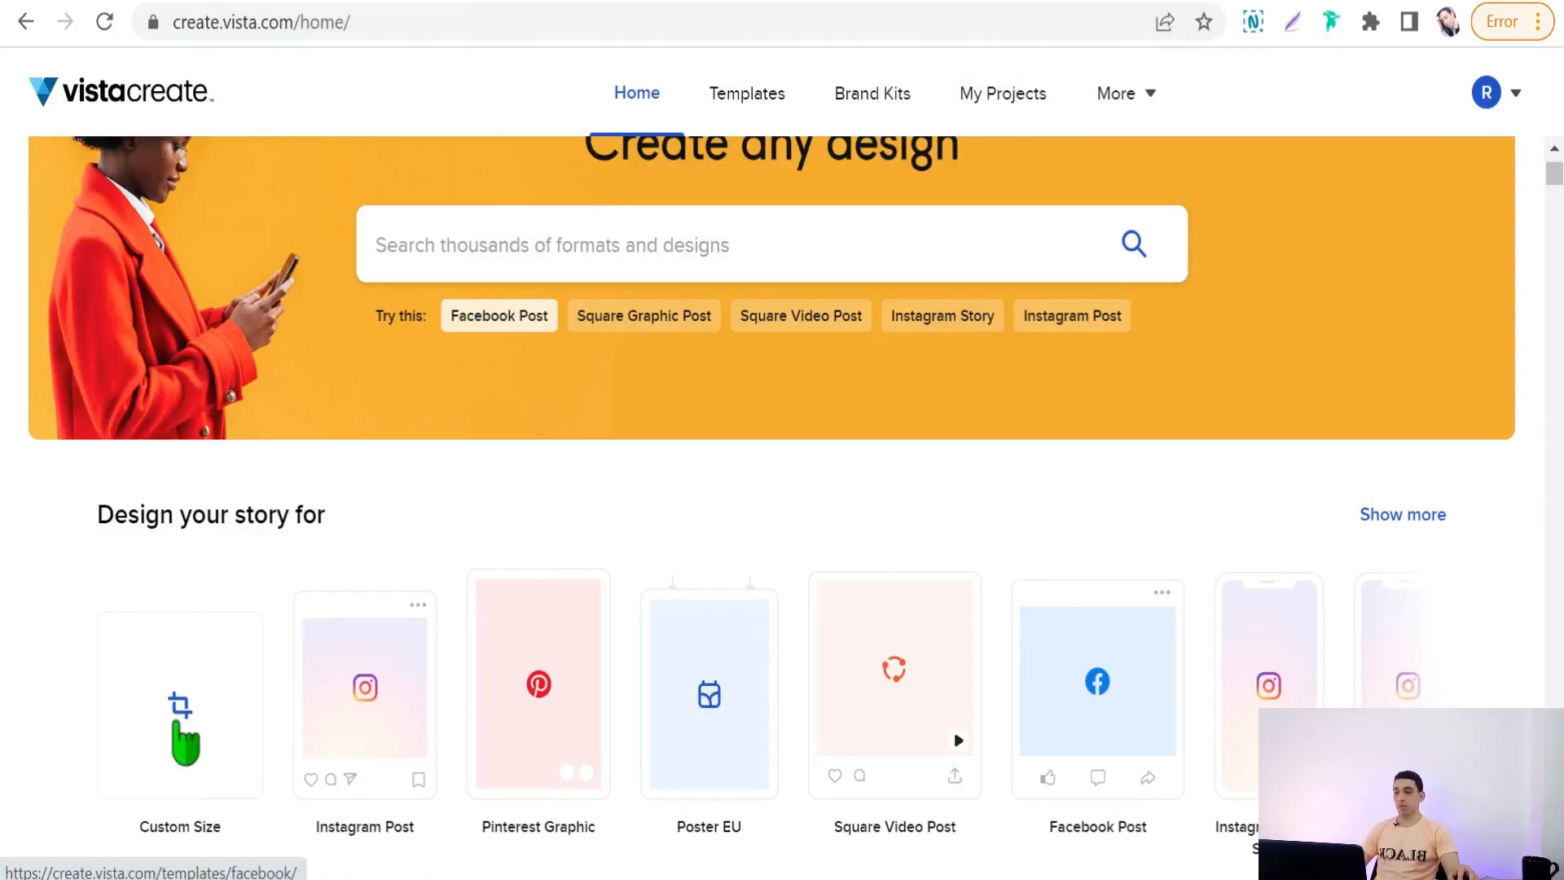
Step: Create a new custom-size design measuring 3000 by 3000 px
{"action": "left_click", "coordinate": [180, 727]}
{"action": "left_click", "coordinate": [594, 651]}
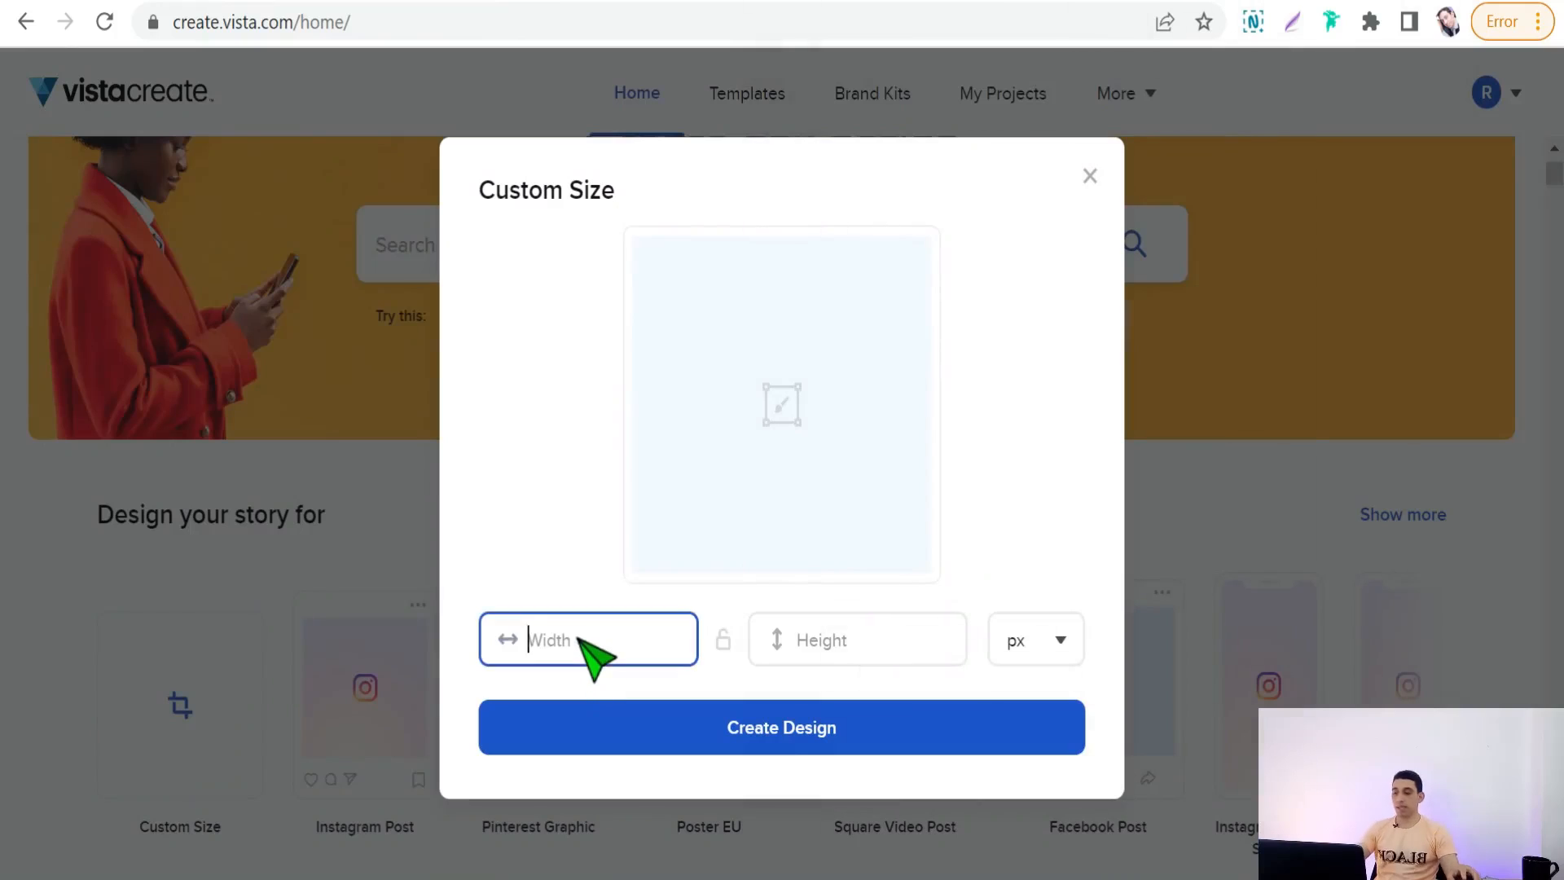
{"action": "type", "text": "3"}
{"action": "left_click", "coordinate": [810, 770]}
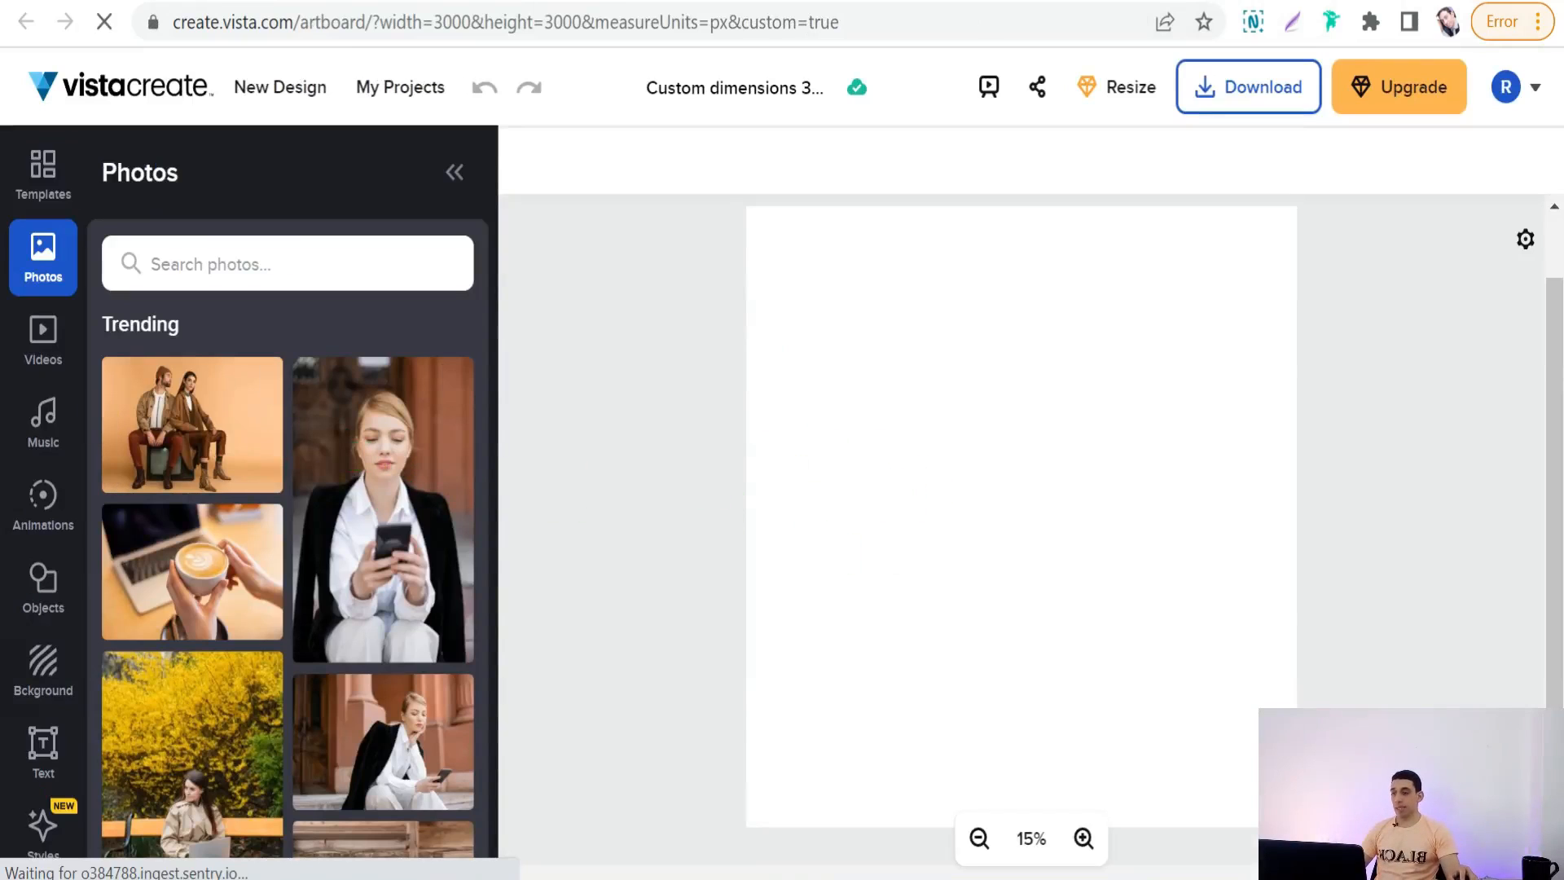
Step: Add the "rise & shine" text style to the blank canvas, enlarge it to nearly the canvas width and centre it
{"action": "left_click", "coordinate": [50, 754]}
{"action": "scroll", "coordinate": [326, 607], "scroll_direction": "down", "scroll_amount": 4}
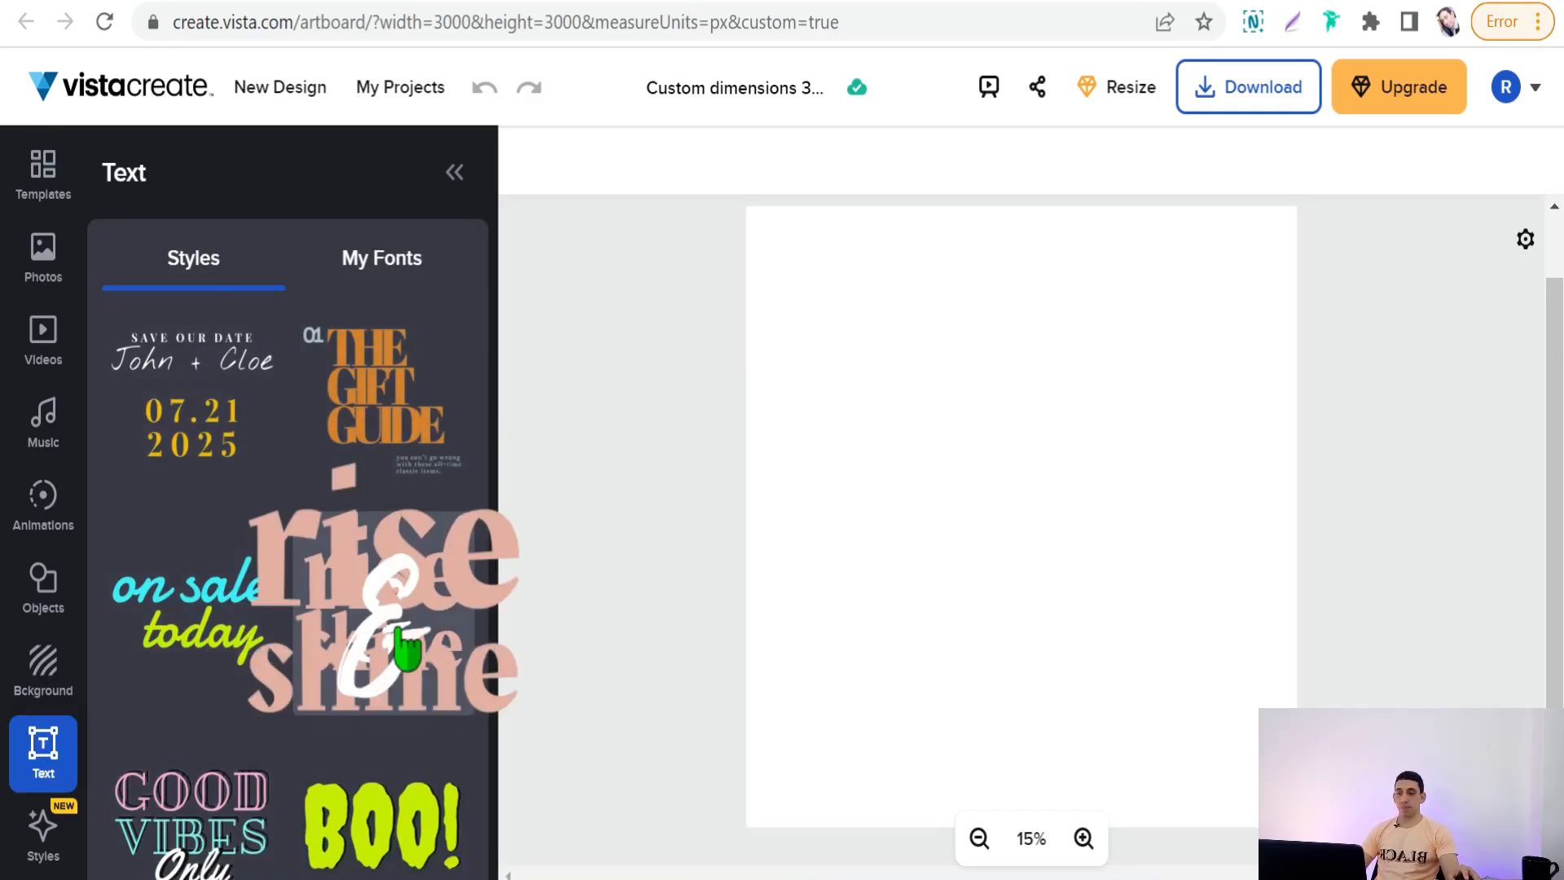
{"action": "left_click", "coordinate": [465, 578]}
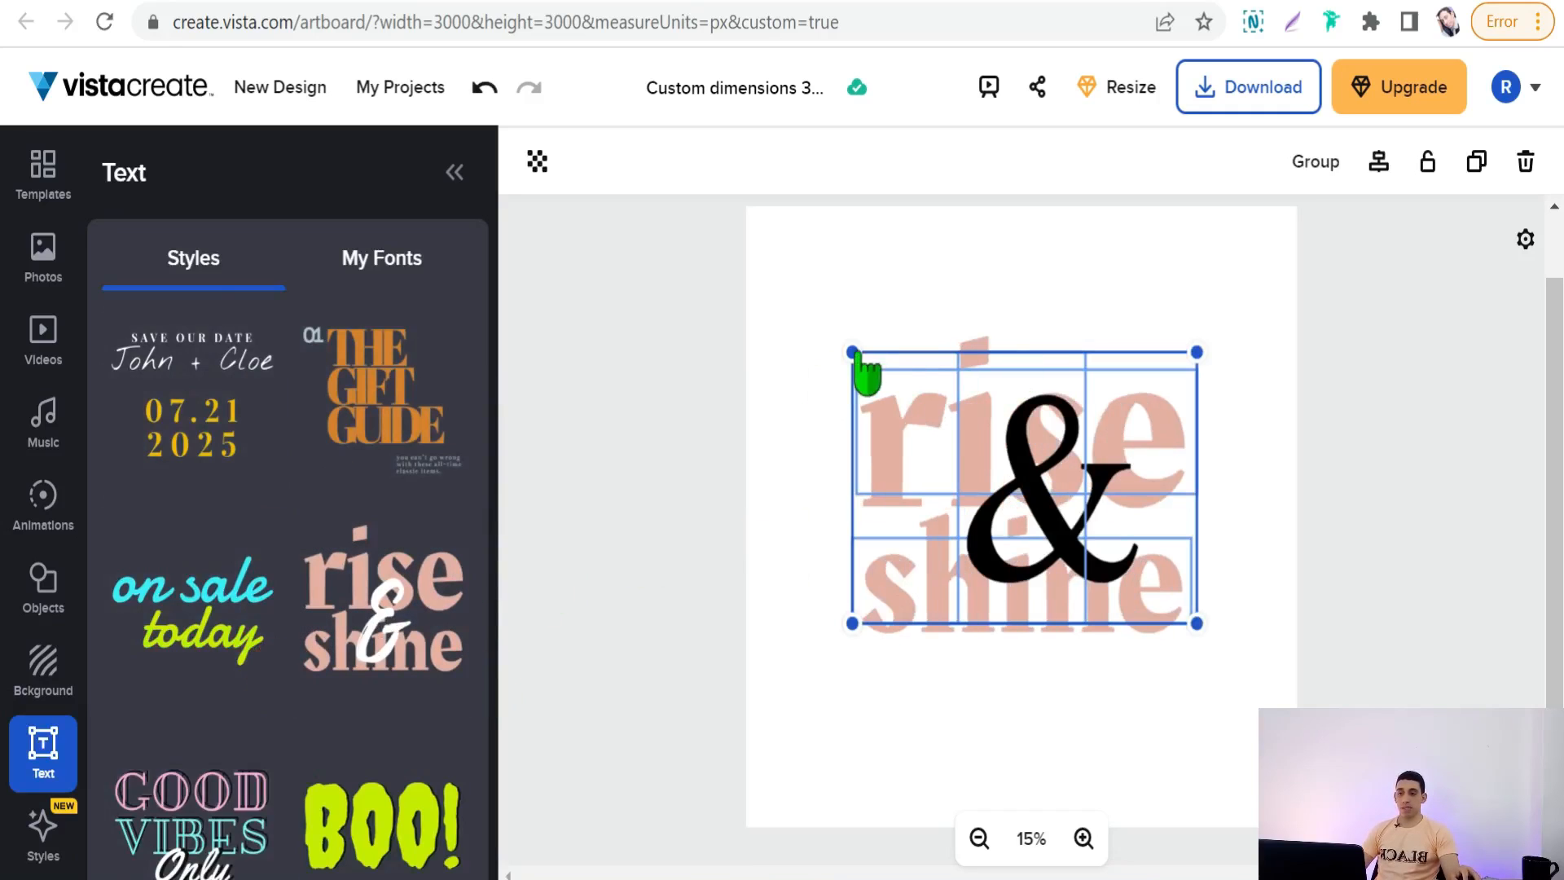
{"action": "left_click_drag", "start_coordinate": [853, 352], "coordinate": [790, 297]}
{"action": "left_click_drag", "start_coordinate": [1197, 624], "coordinate": [1245, 711]}
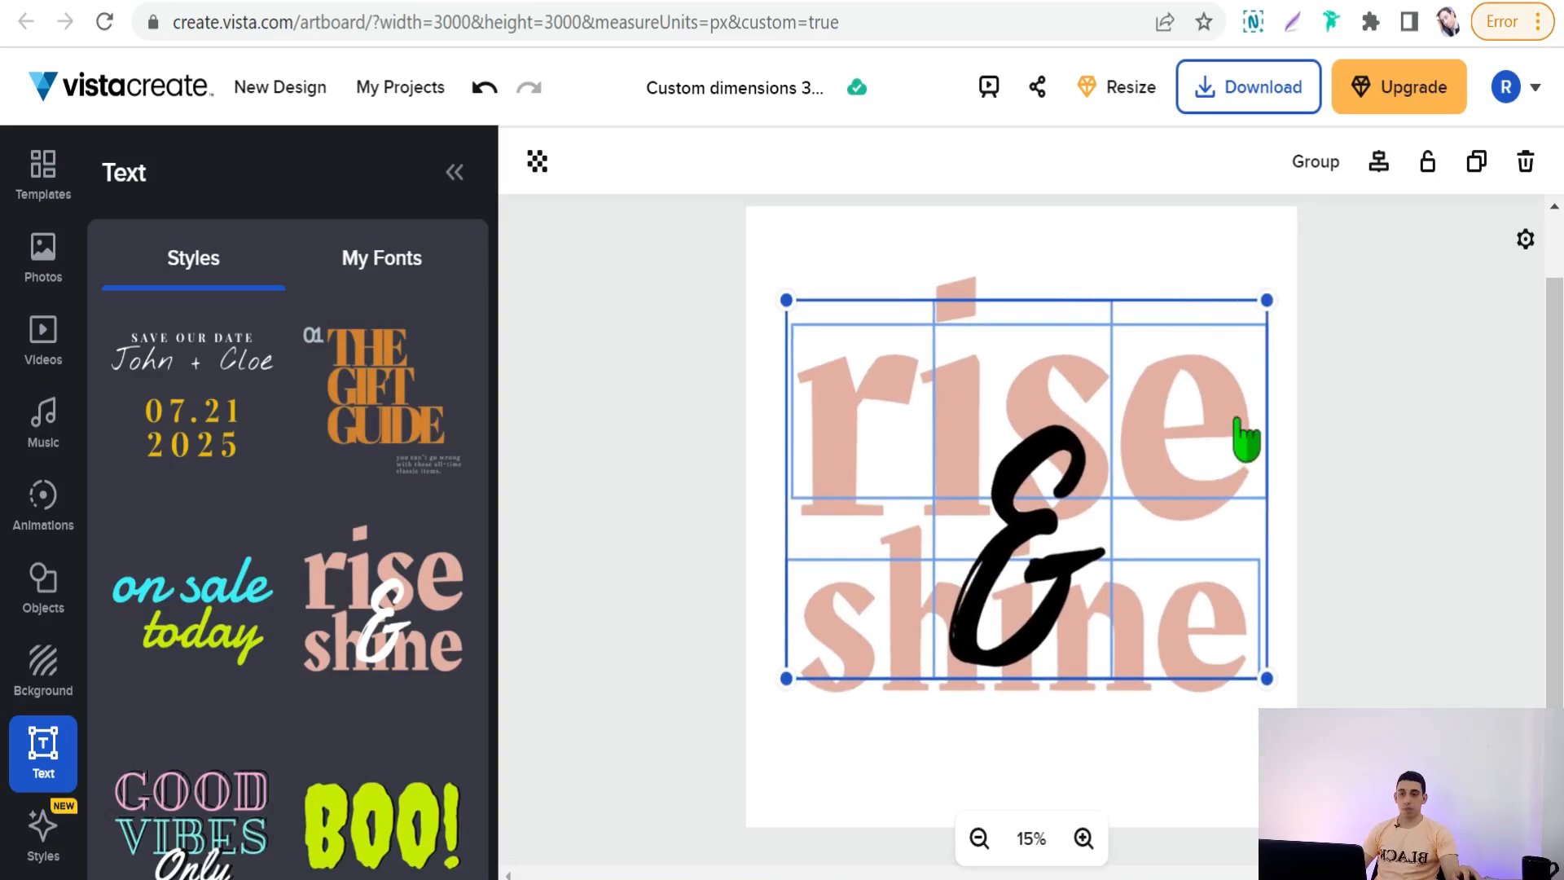
{"action": "left_click_drag", "start_coordinate": [1233, 420], "coordinate": [1240, 417]}
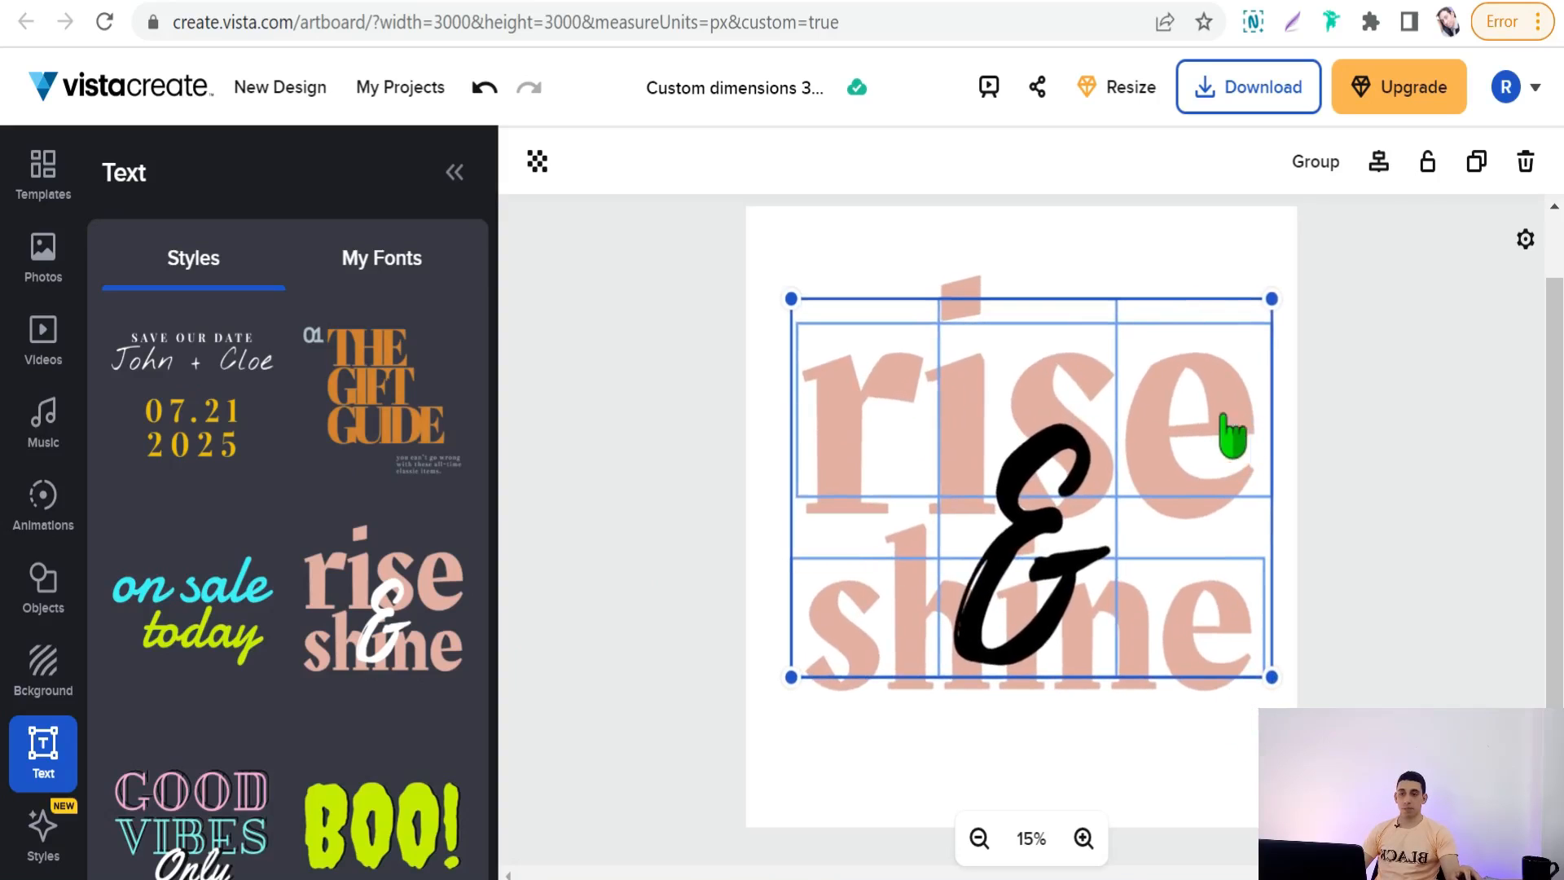
Step: Group the "rise & shine" text elements, ungroup them again and clear the selection
{"action": "left_click", "coordinate": [1316, 171]}
{"action": "left_click", "coordinate": [1259, 175]}
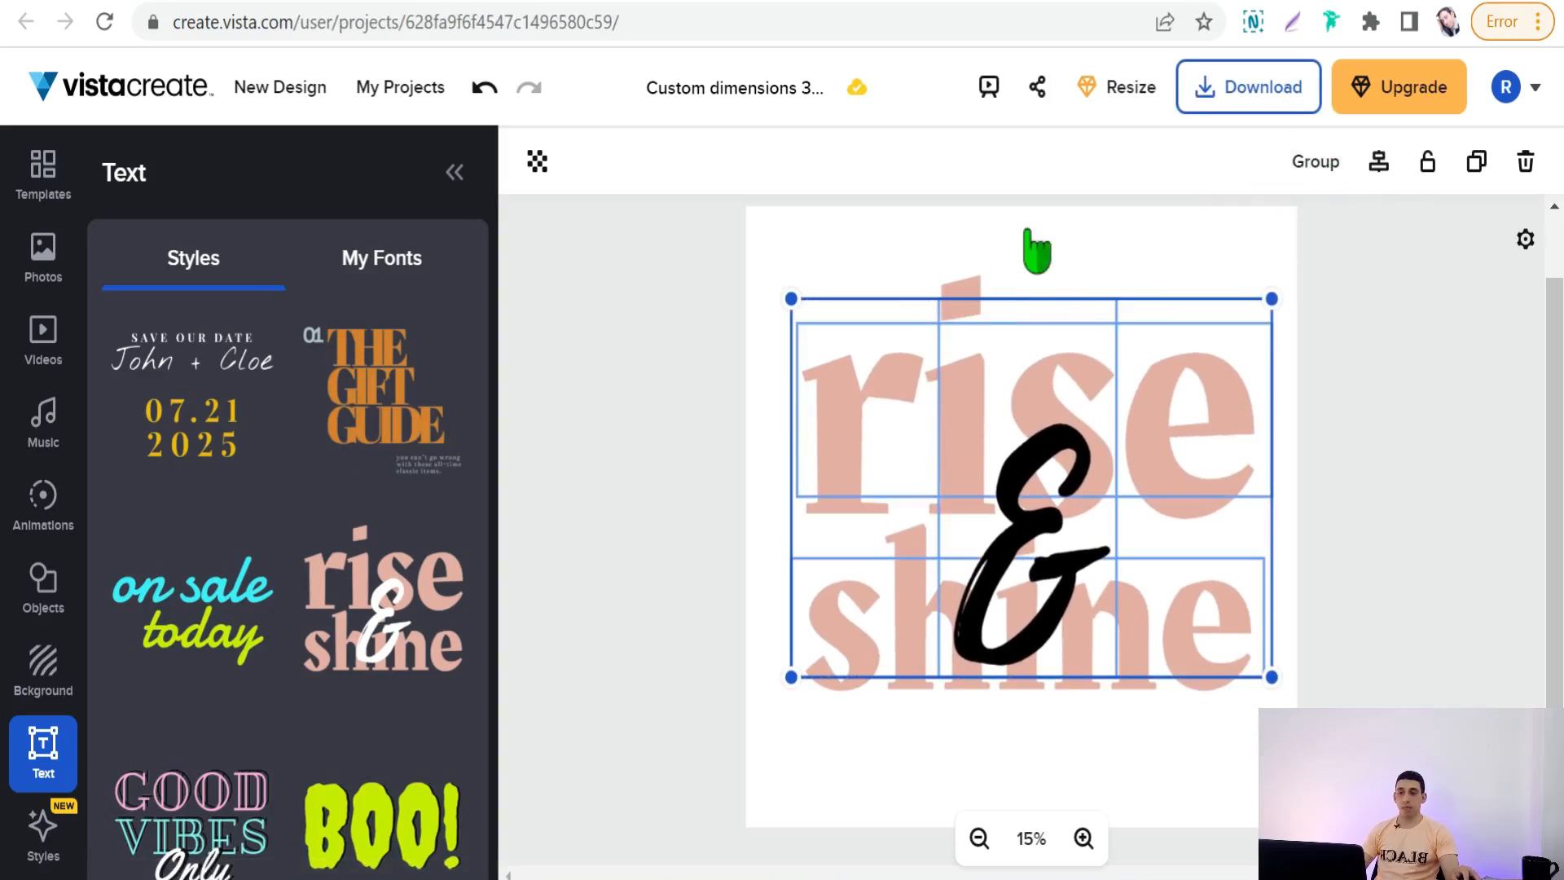
{"action": "left_click", "coordinate": [1100, 289]}
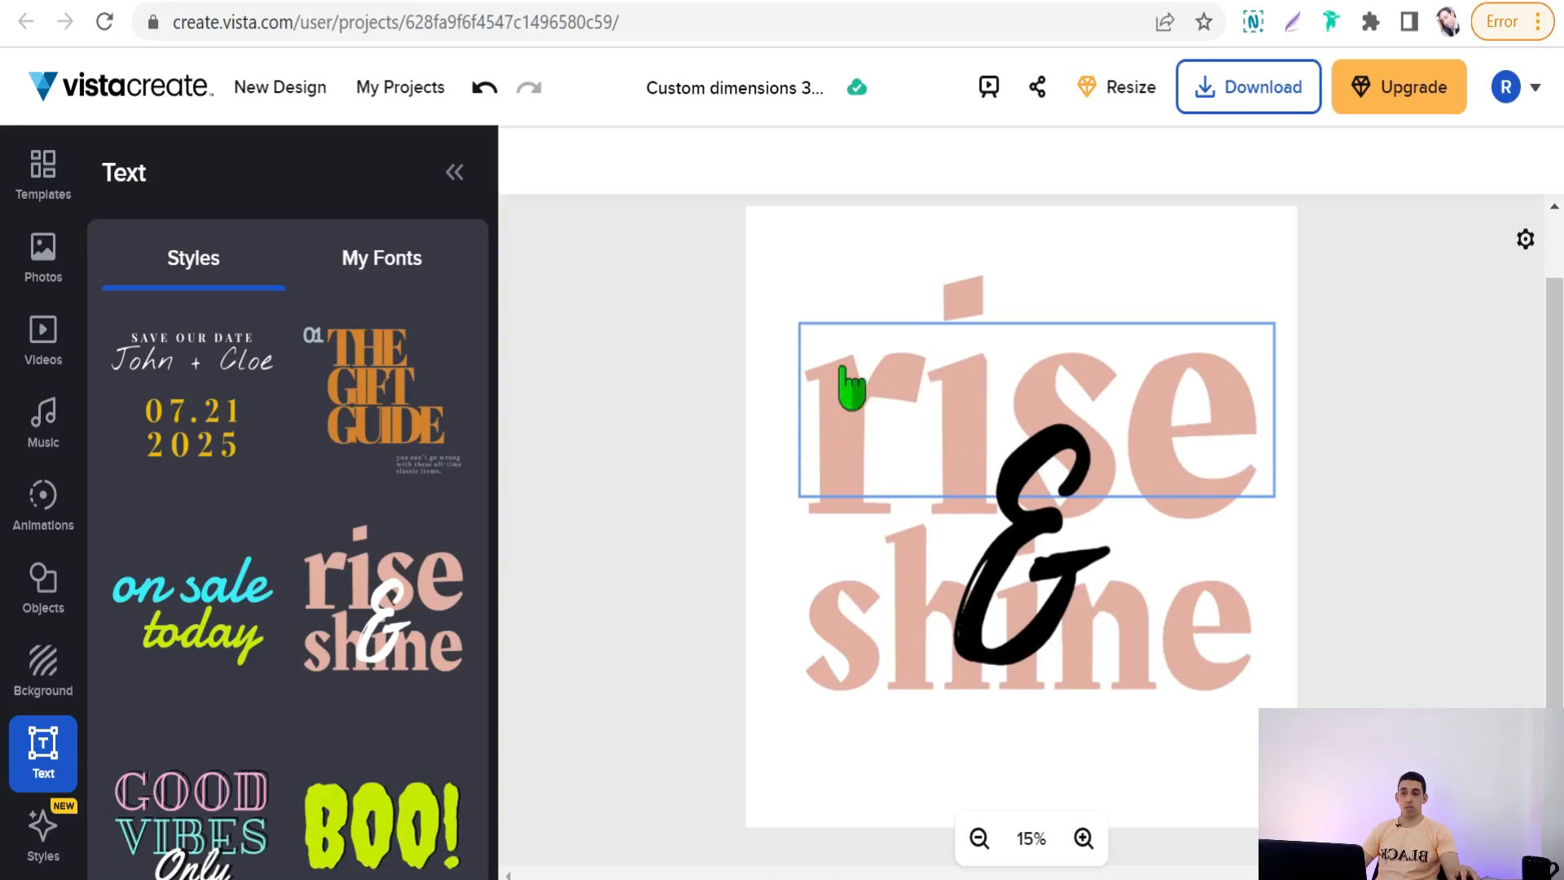
Step: Convert the "rise" text into an image mask
{"action": "scroll", "coordinate": [900, 440], "scroll_direction": "up", "scroll_amount": 2}
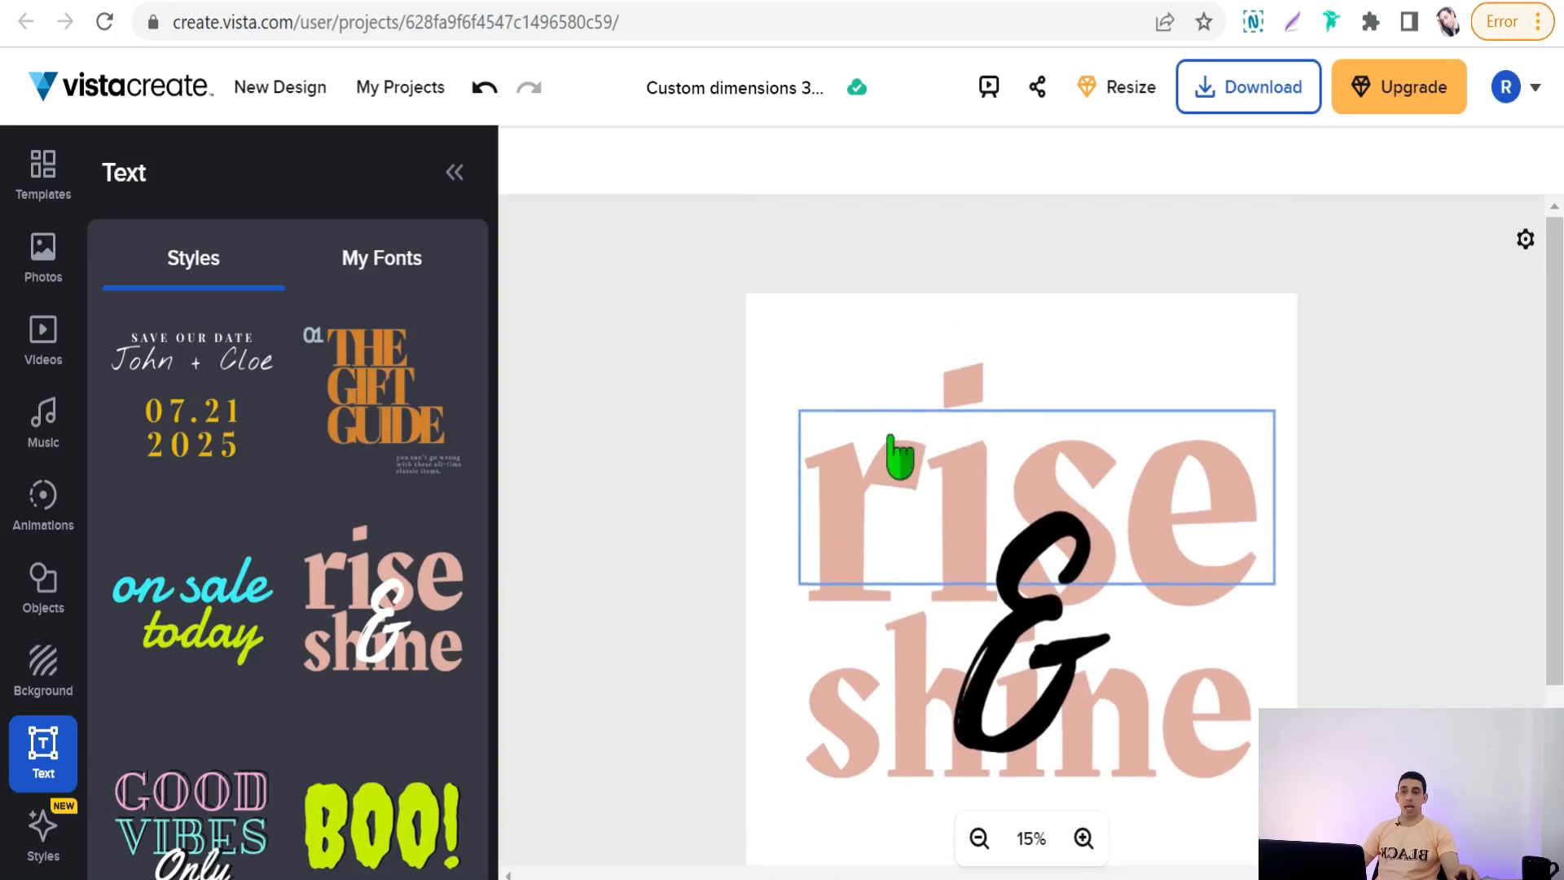
{"action": "left_click", "coordinate": [892, 511]}
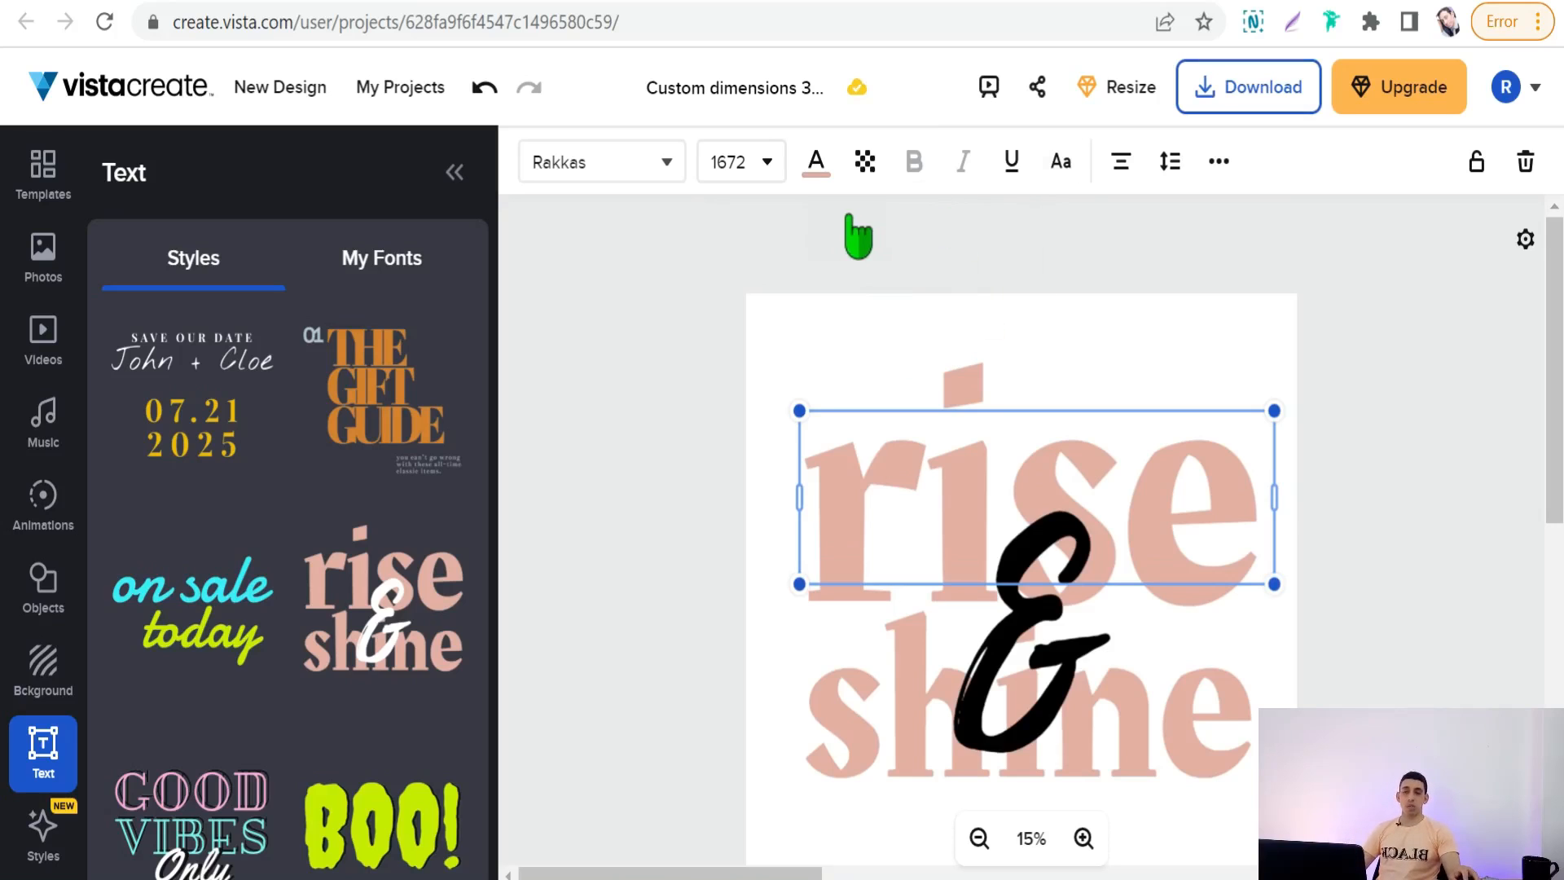
{"action": "left_click", "coordinate": [1219, 163]}
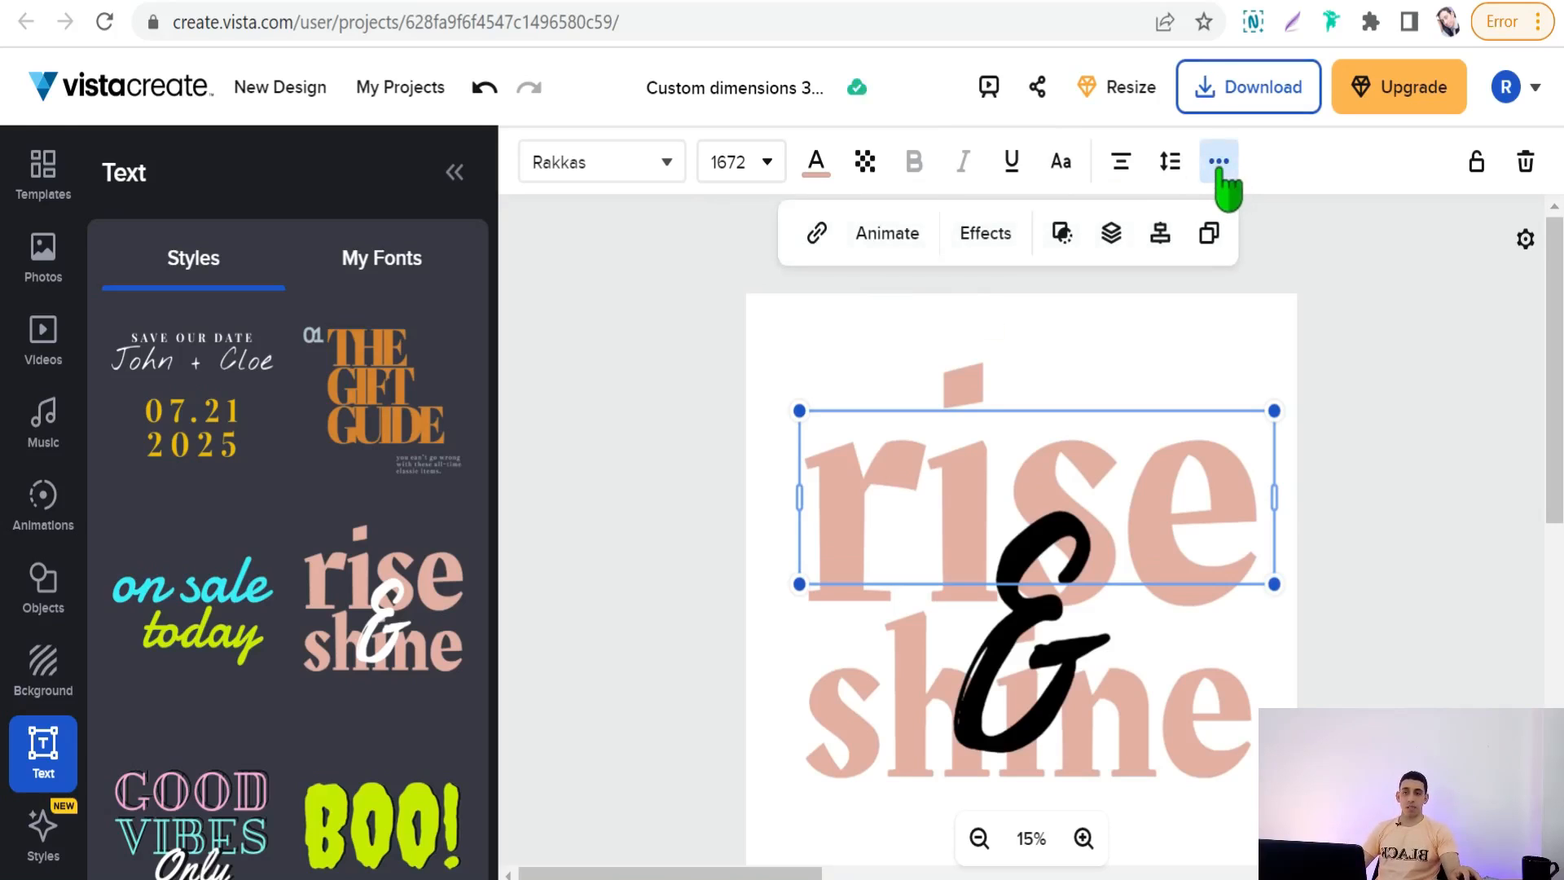
{"action": "left_click", "coordinate": [1062, 235]}
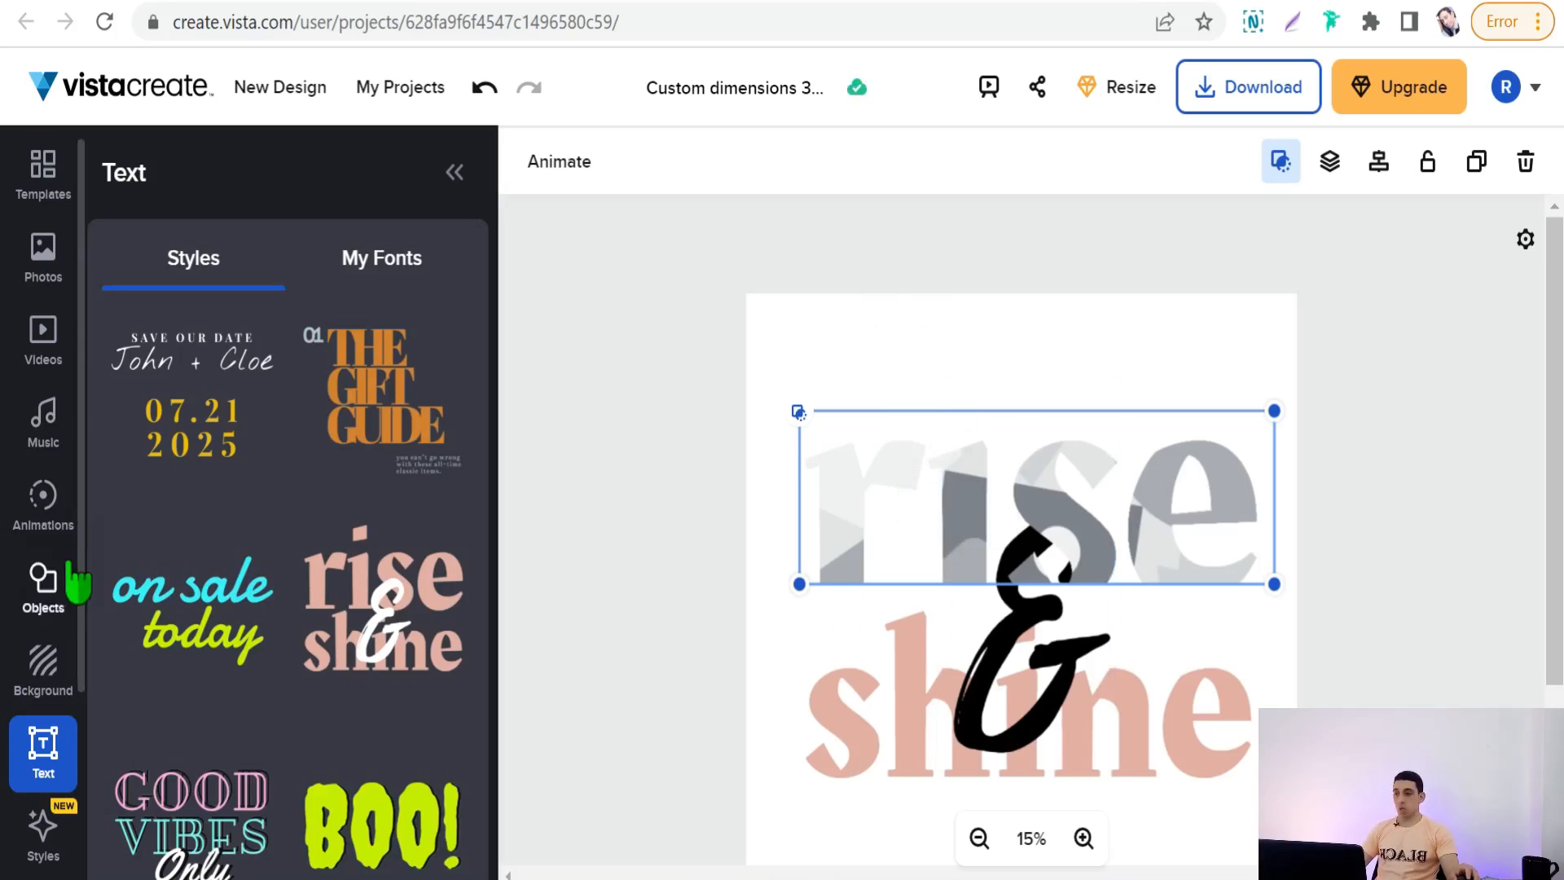
Step: Fill the "rise" mask with the background photo of pale geometric tiles
{"action": "scroll", "coordinate": [44, 578], "scroll_direction": "down", "scroll_amount": 3}
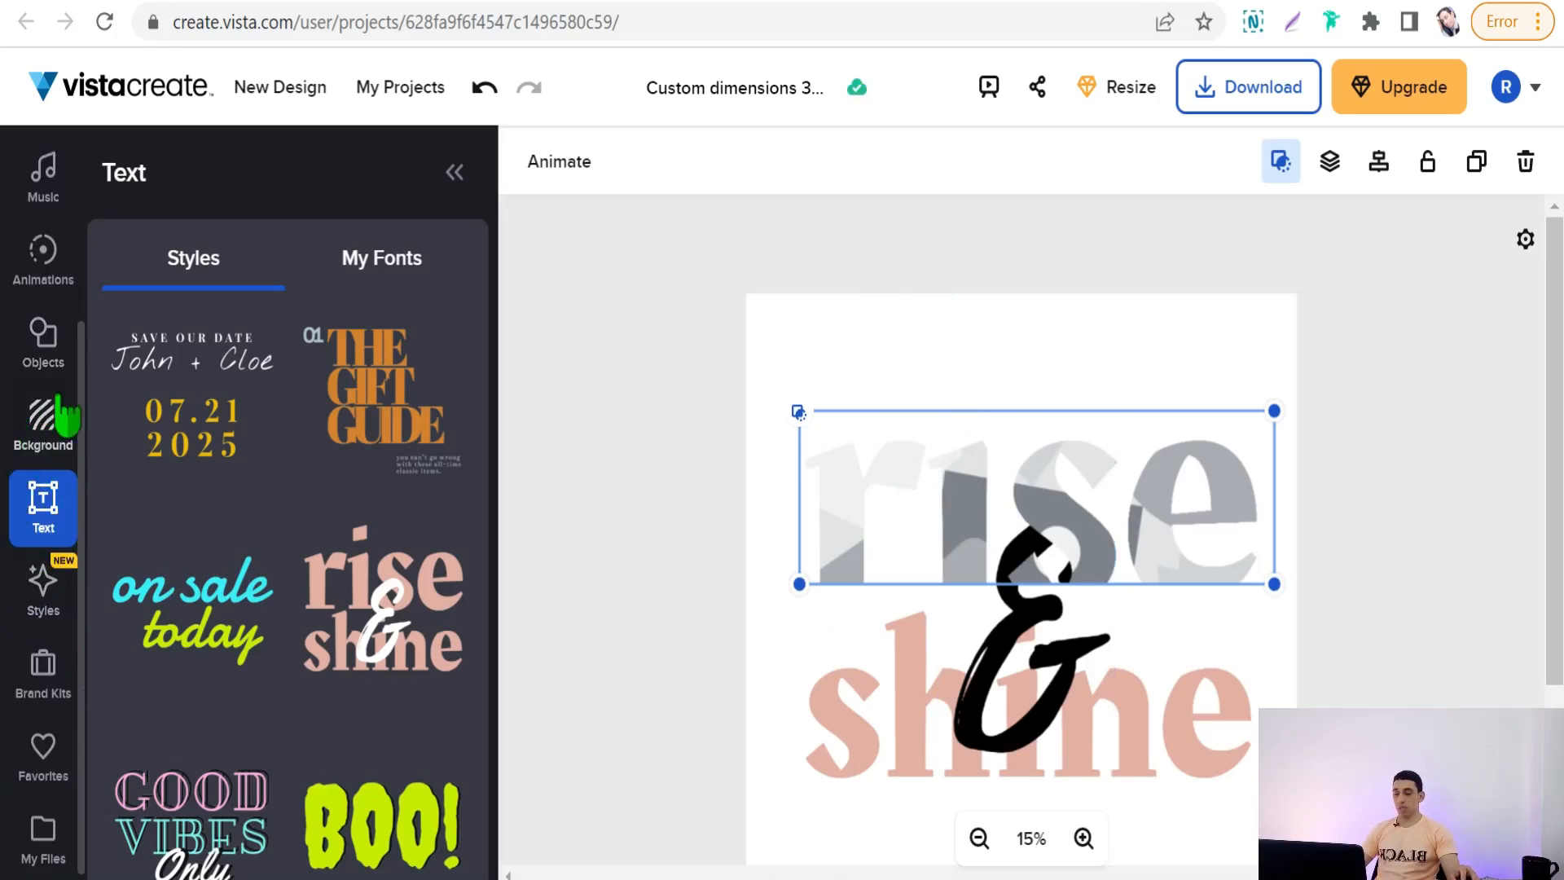
{"action": "left_click", "coordinate": [41, 435]}
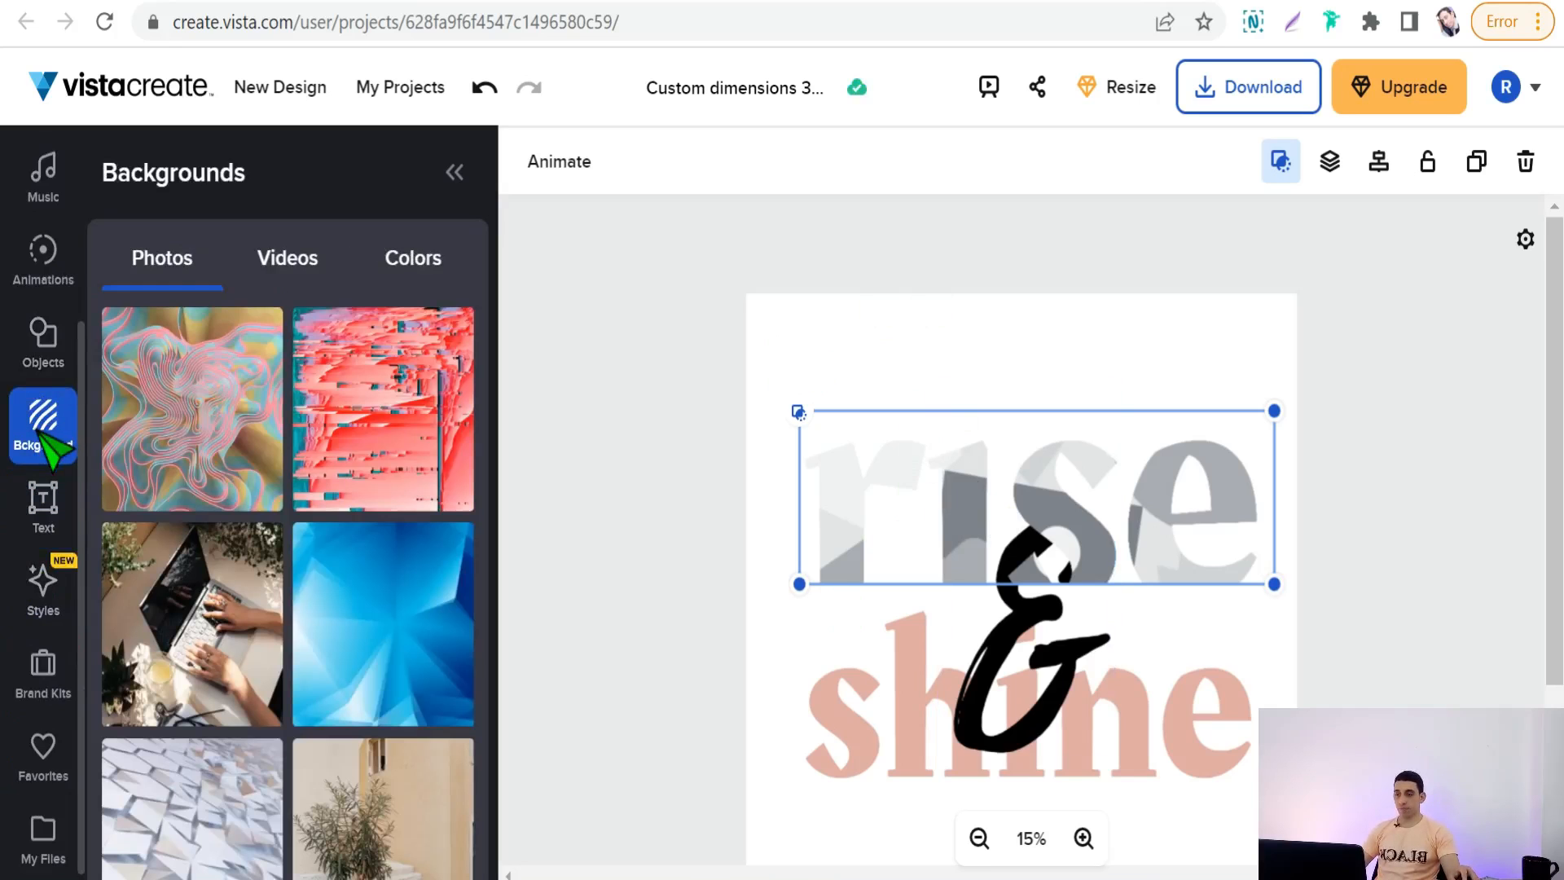
{"action": "scroll", "coordinate": [293, 570], "scroll_direction": "down", "scroll_amount": 3}
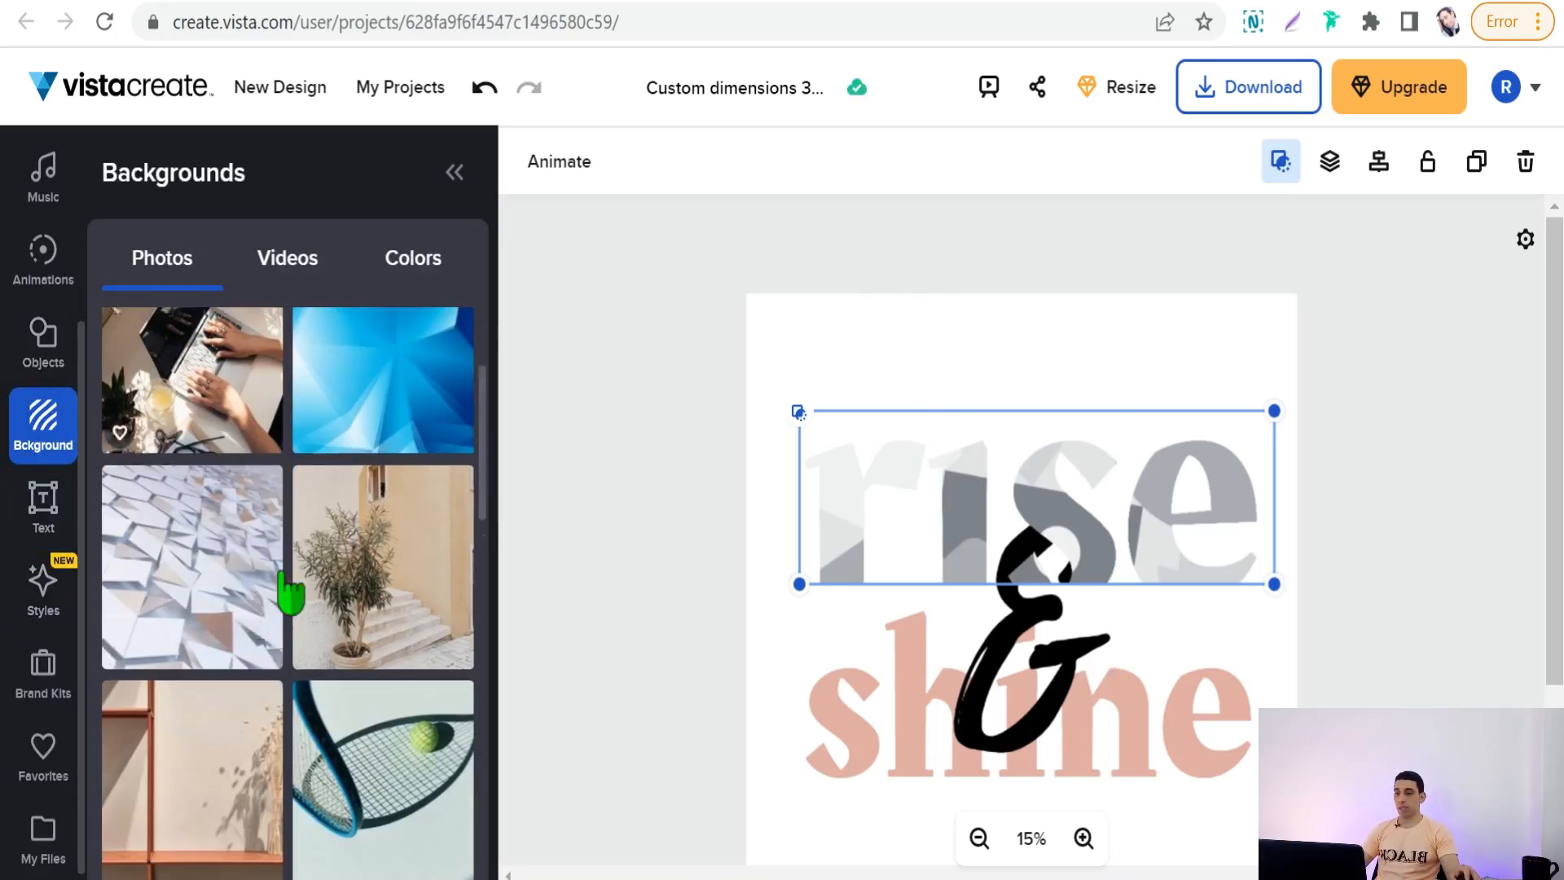
{"action": "left_click_drag", "start_coordinate": [189, 621], "coordinate": [1029, 446]}
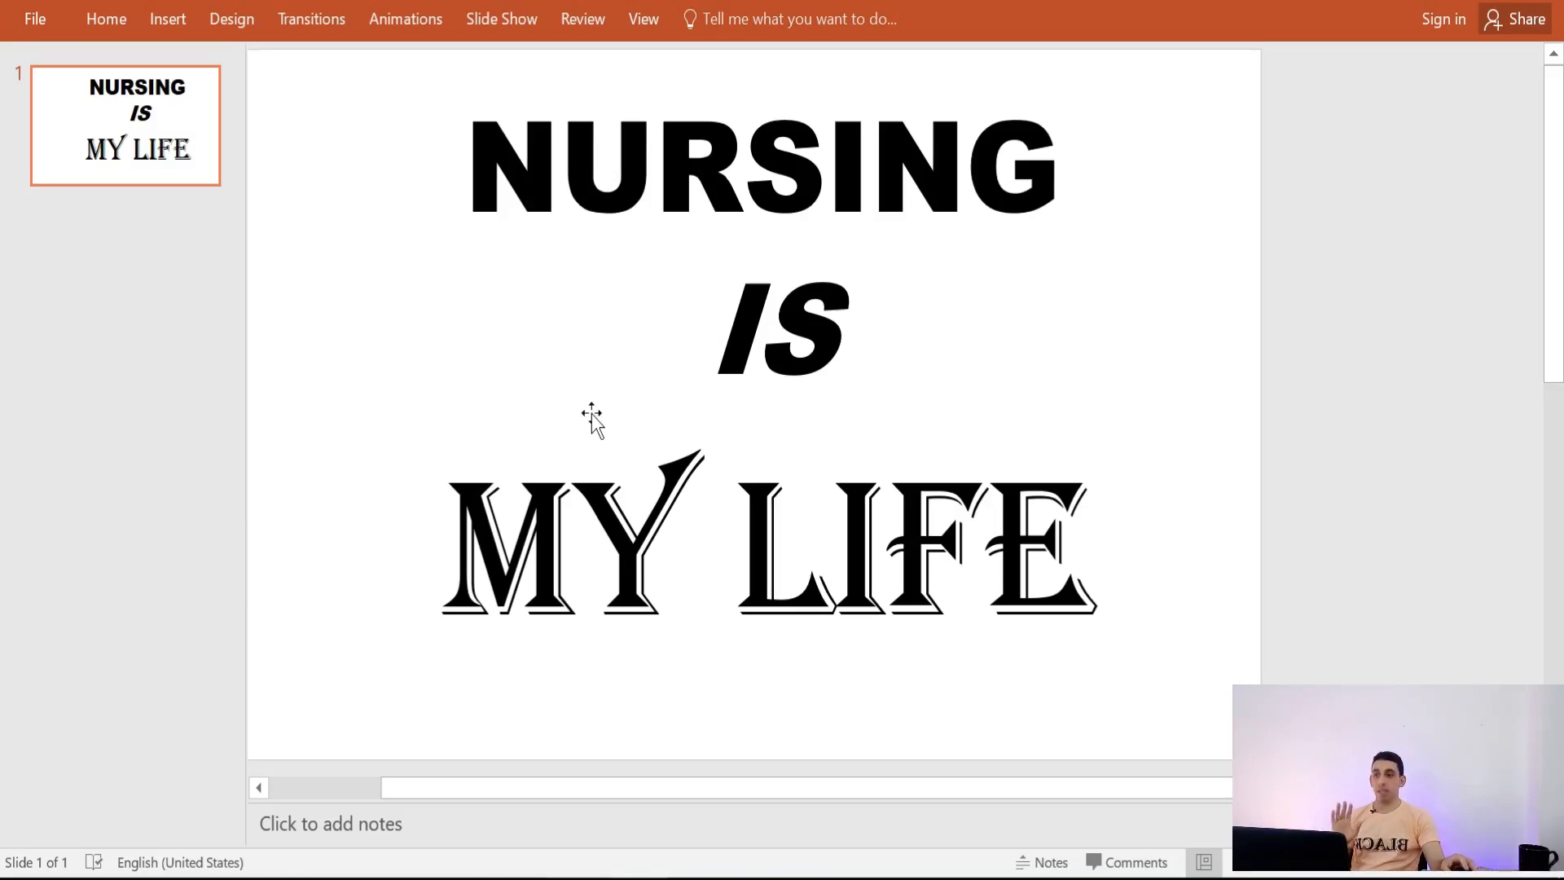
Step: In PowerPoint, fill the "NURSING", "IS" and "MY LIFE" texts together with the brick picture 003 (3) from New folder (3)
{"action": "left_click", "coordinate": [560, 168]}
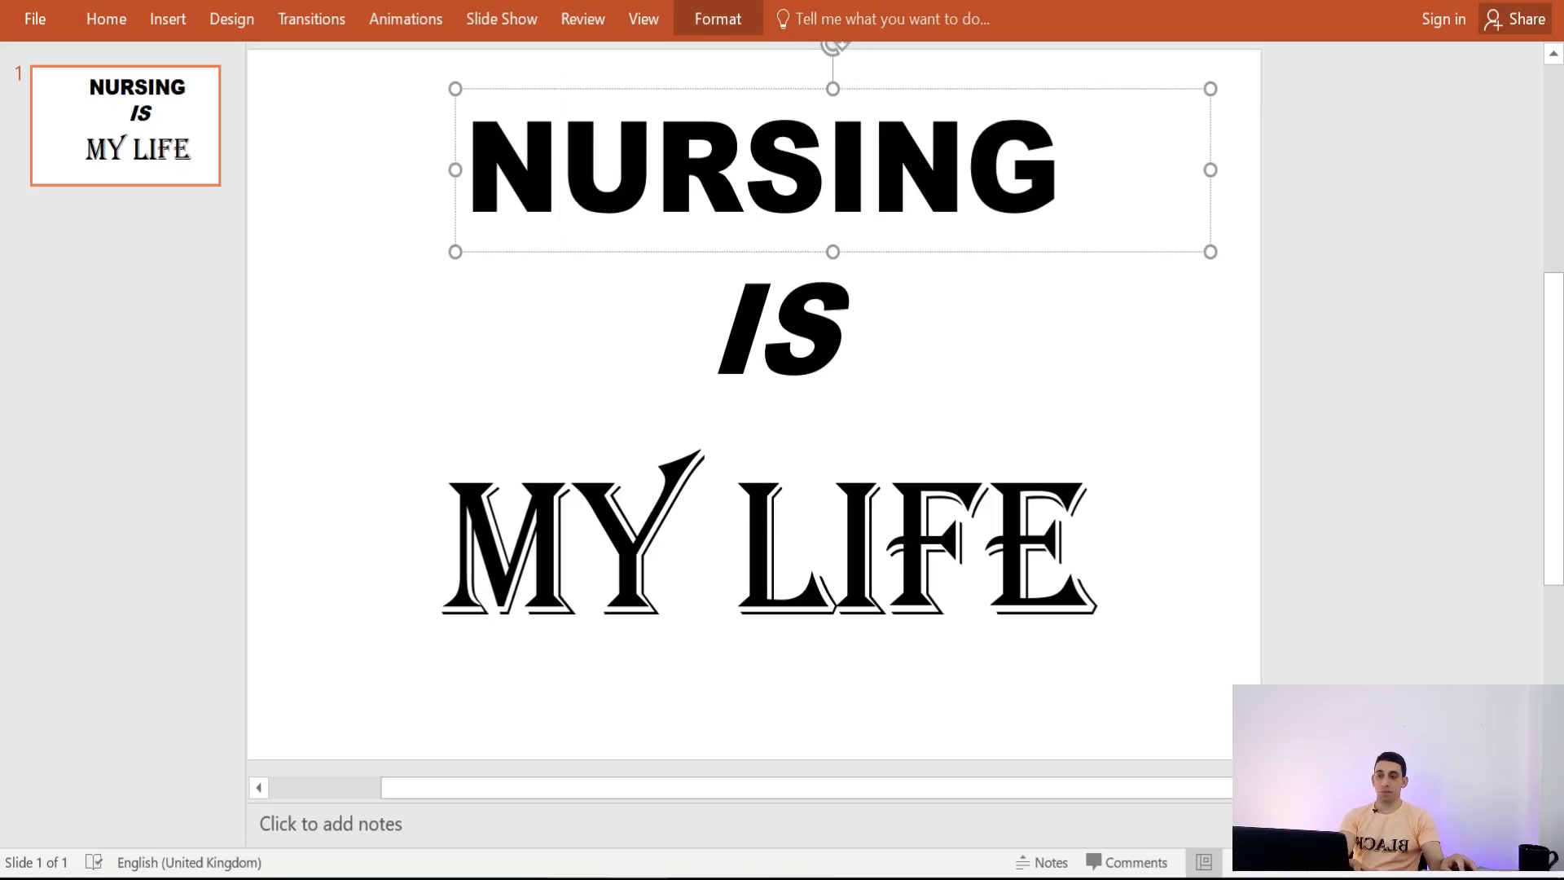
{"action": "left_click", "coordinate": [784, 330], "text": "ctrl"}
{"action": "left_click", "coordinate": [631, 505], "text": "ctrl"}
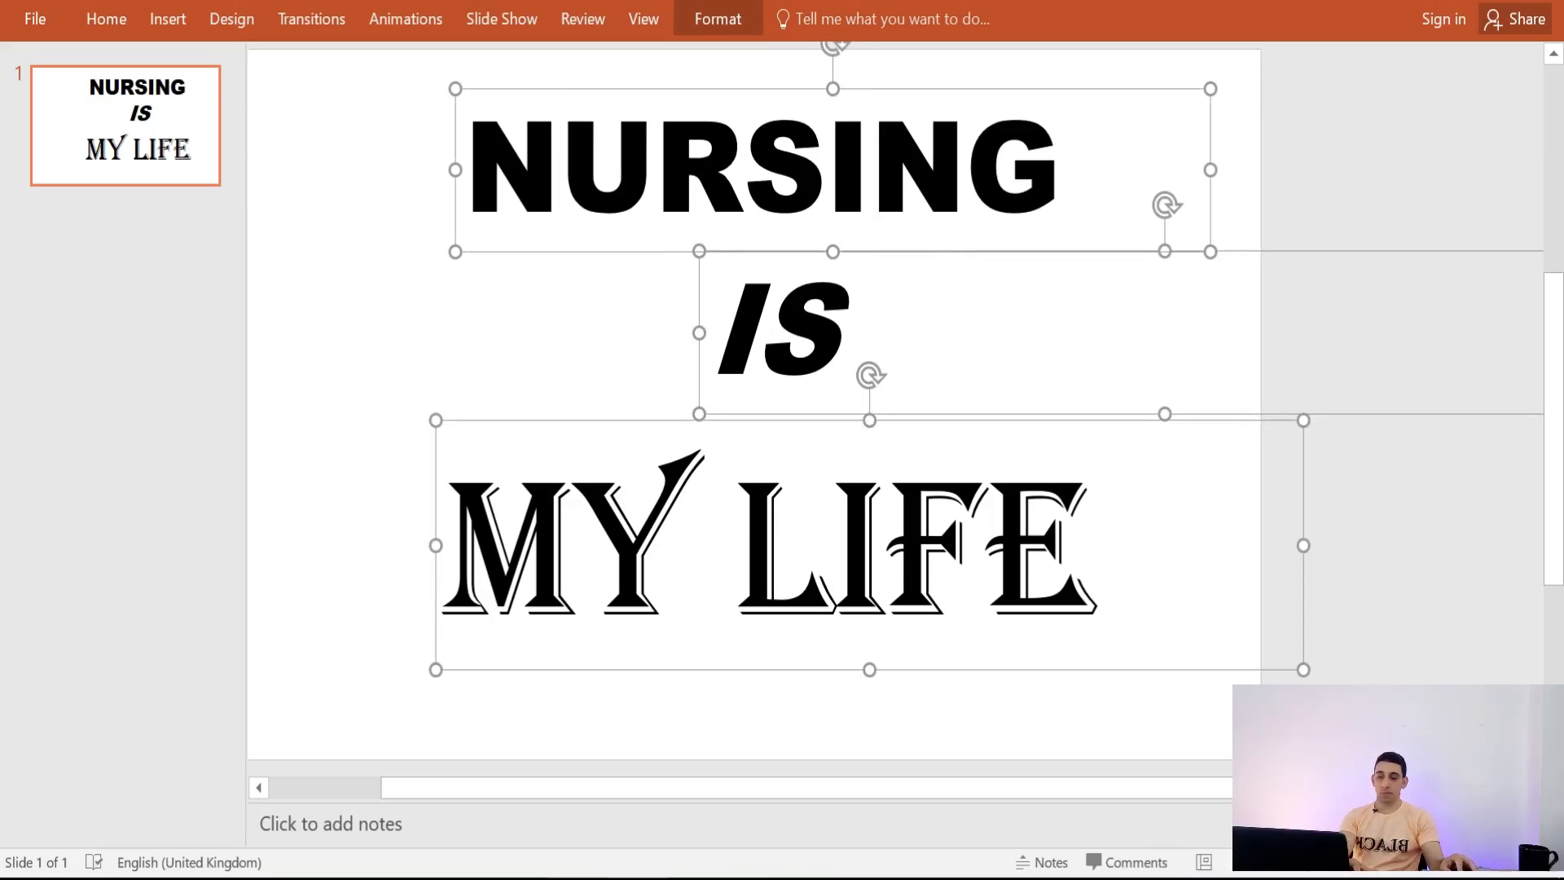
{"action": "left_click", "coordinate": [714, 24]}
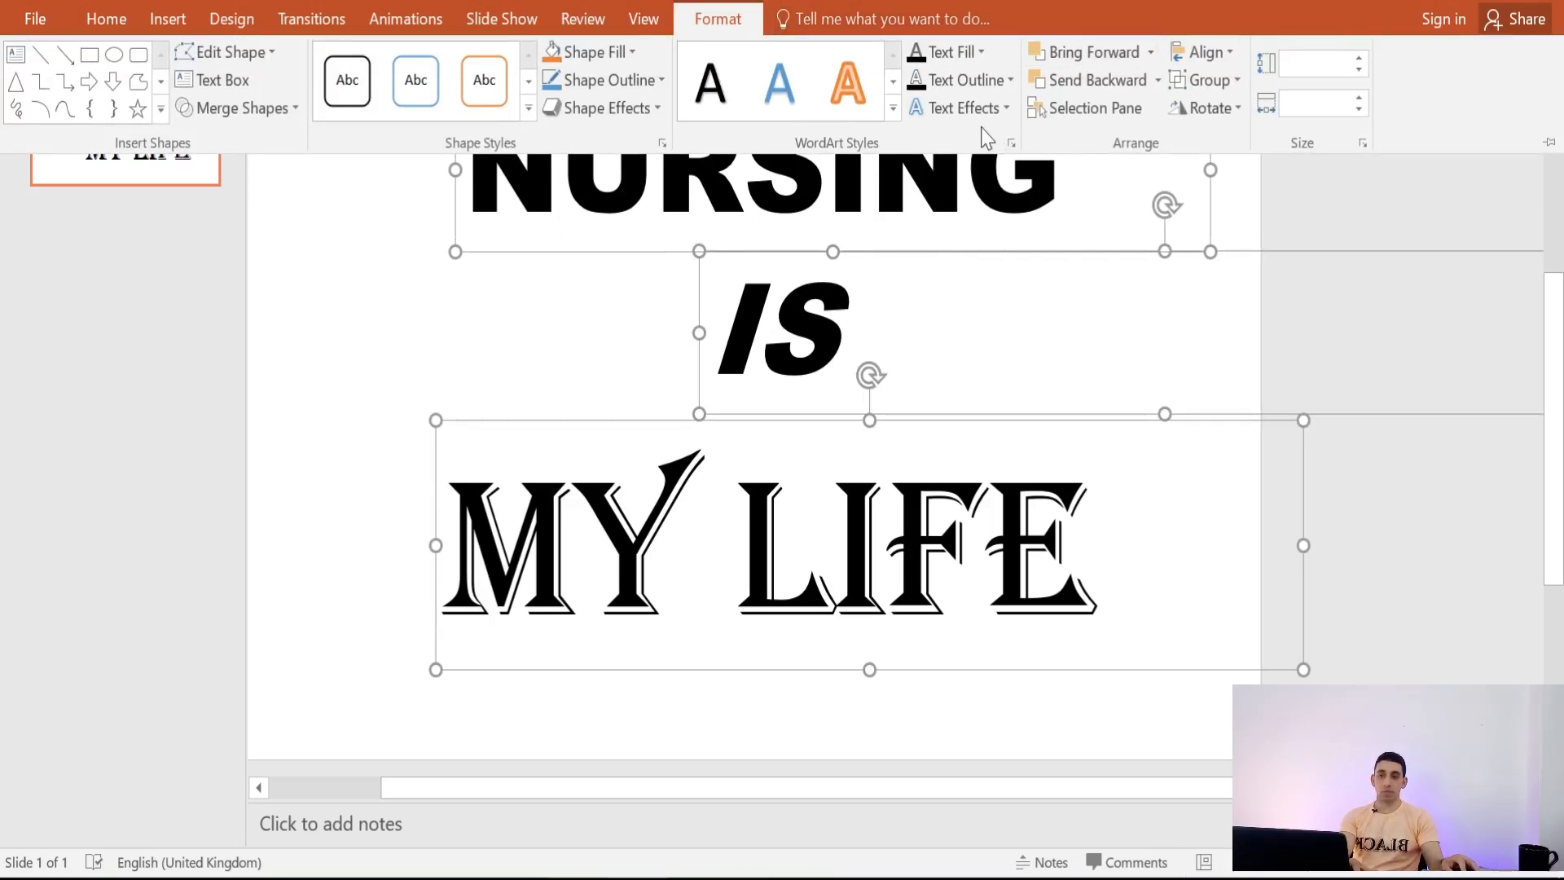
{"action": "left_click", "coordinate": [982, 52]}
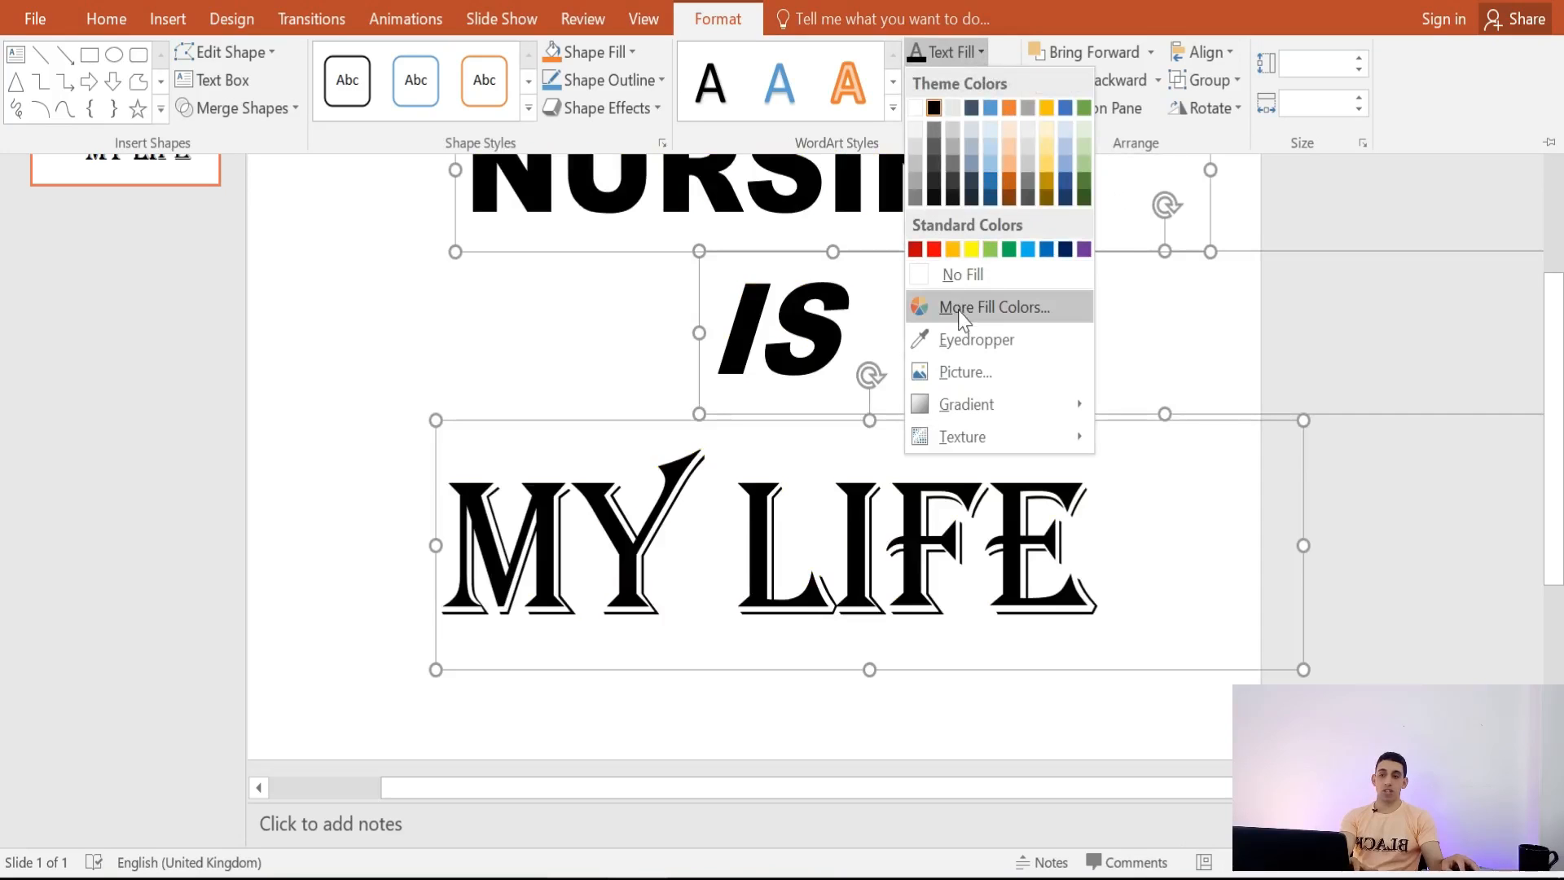
{"action": "left_click", "coordinate": [950, 375]}
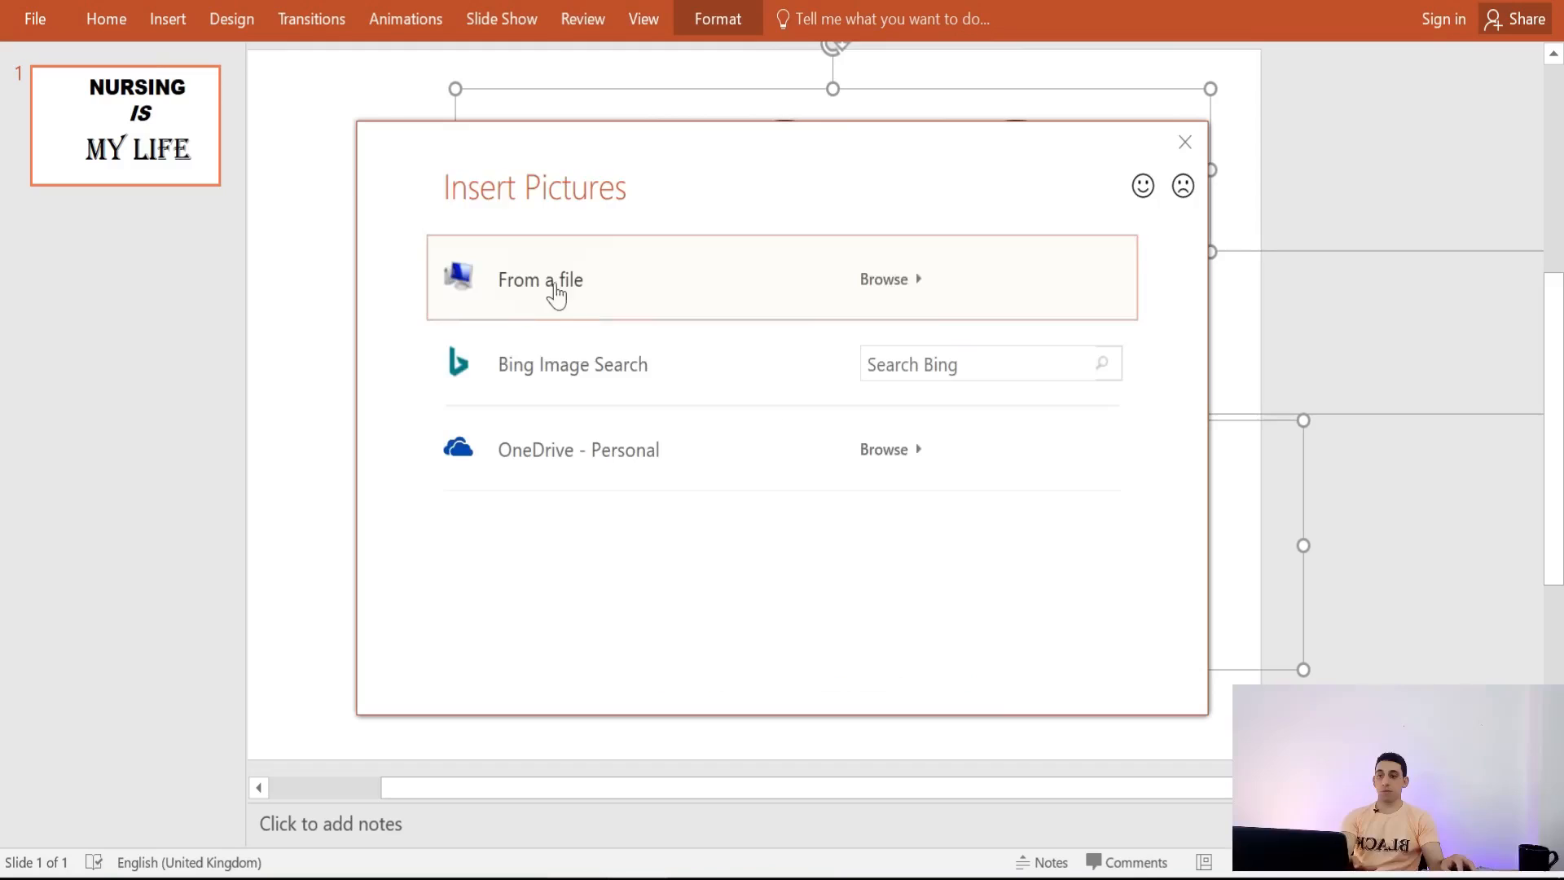
{"action": "left_click", "coordinate": [678, 281]}
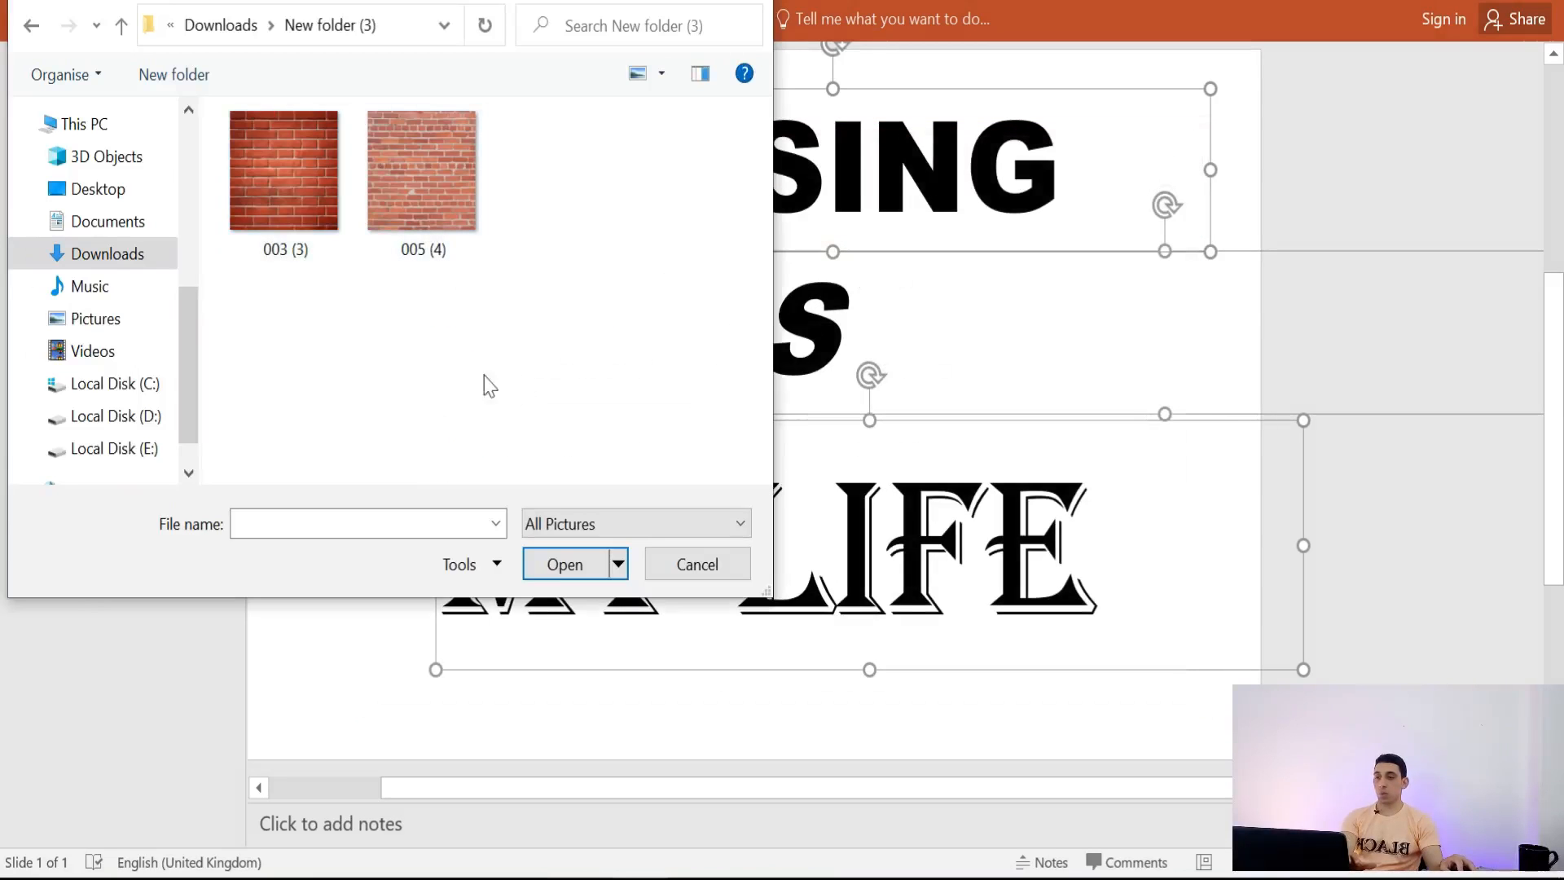
{"action": "left_click", "coordinate": [282, 183]}
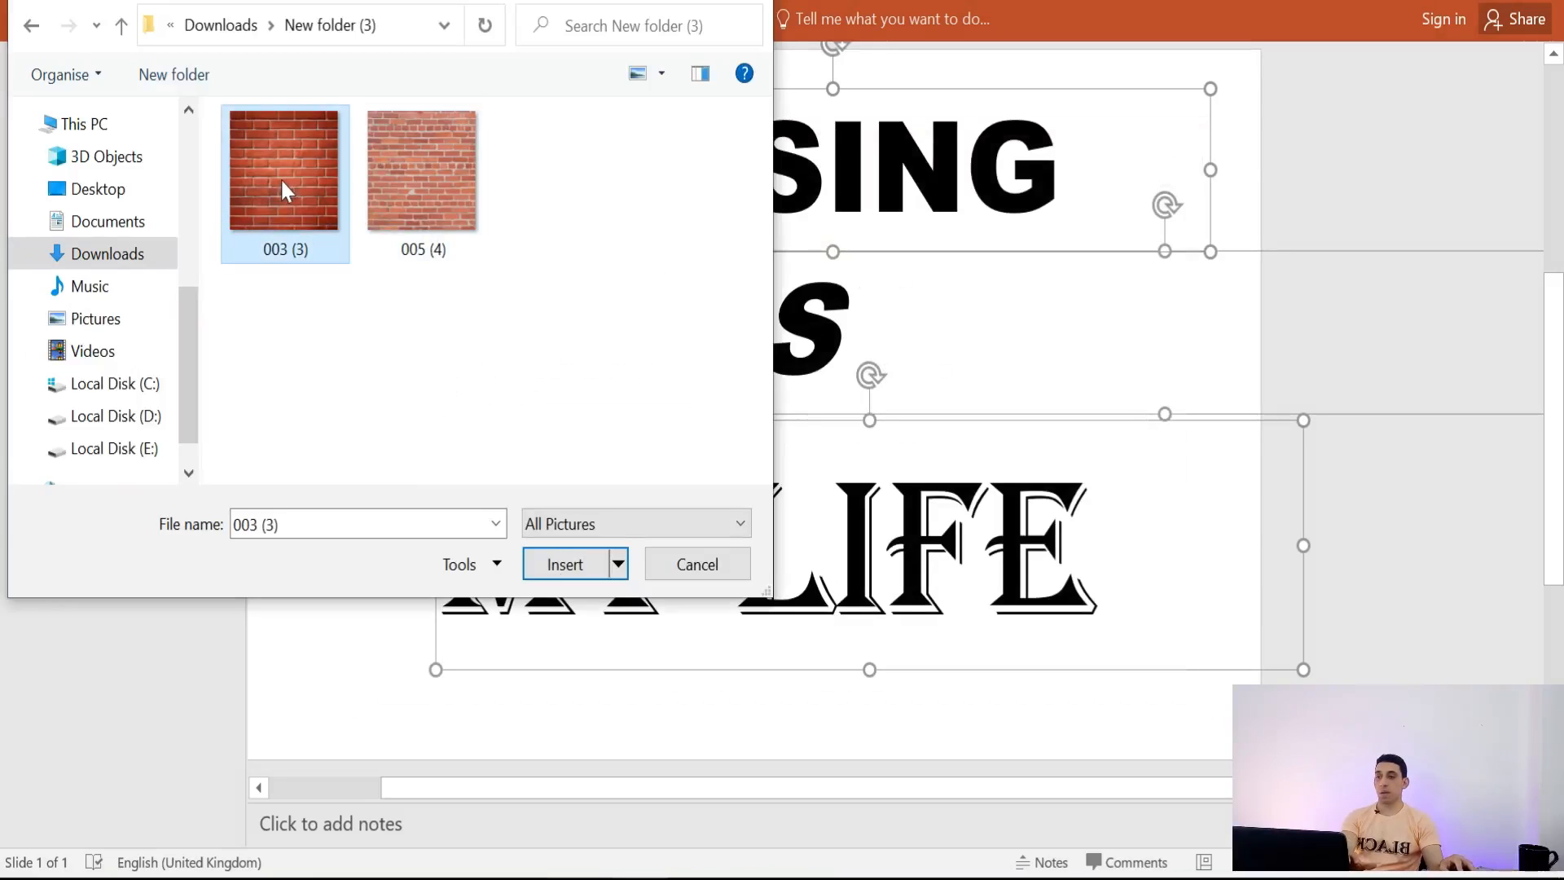
{"action": "left_click", "coordinate": [561, 564]}
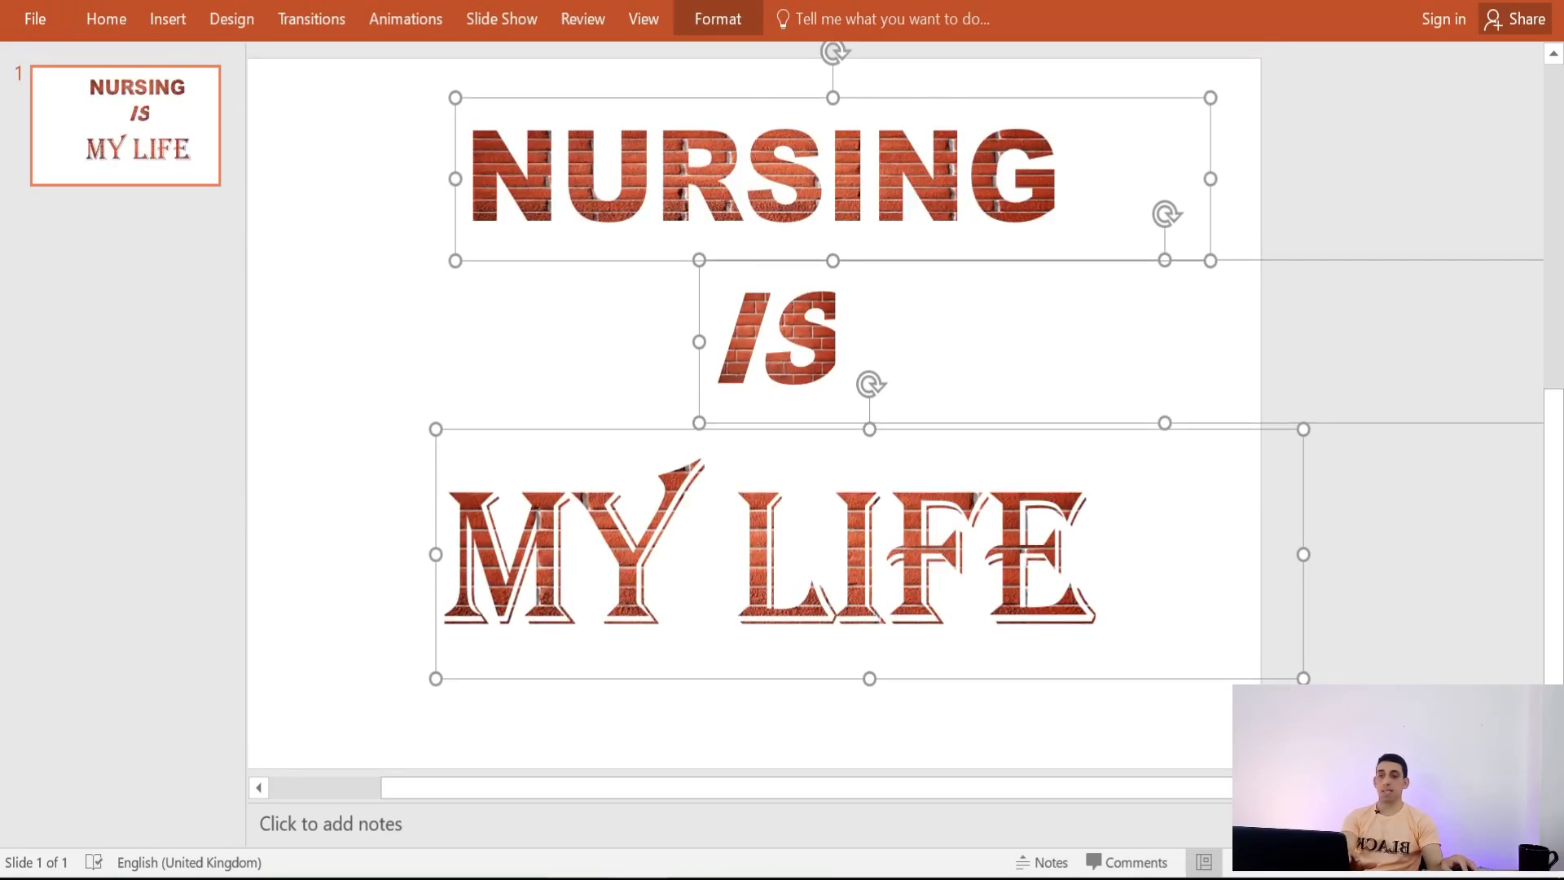
{"action": "left_click", "coordinate": [834, 342]}
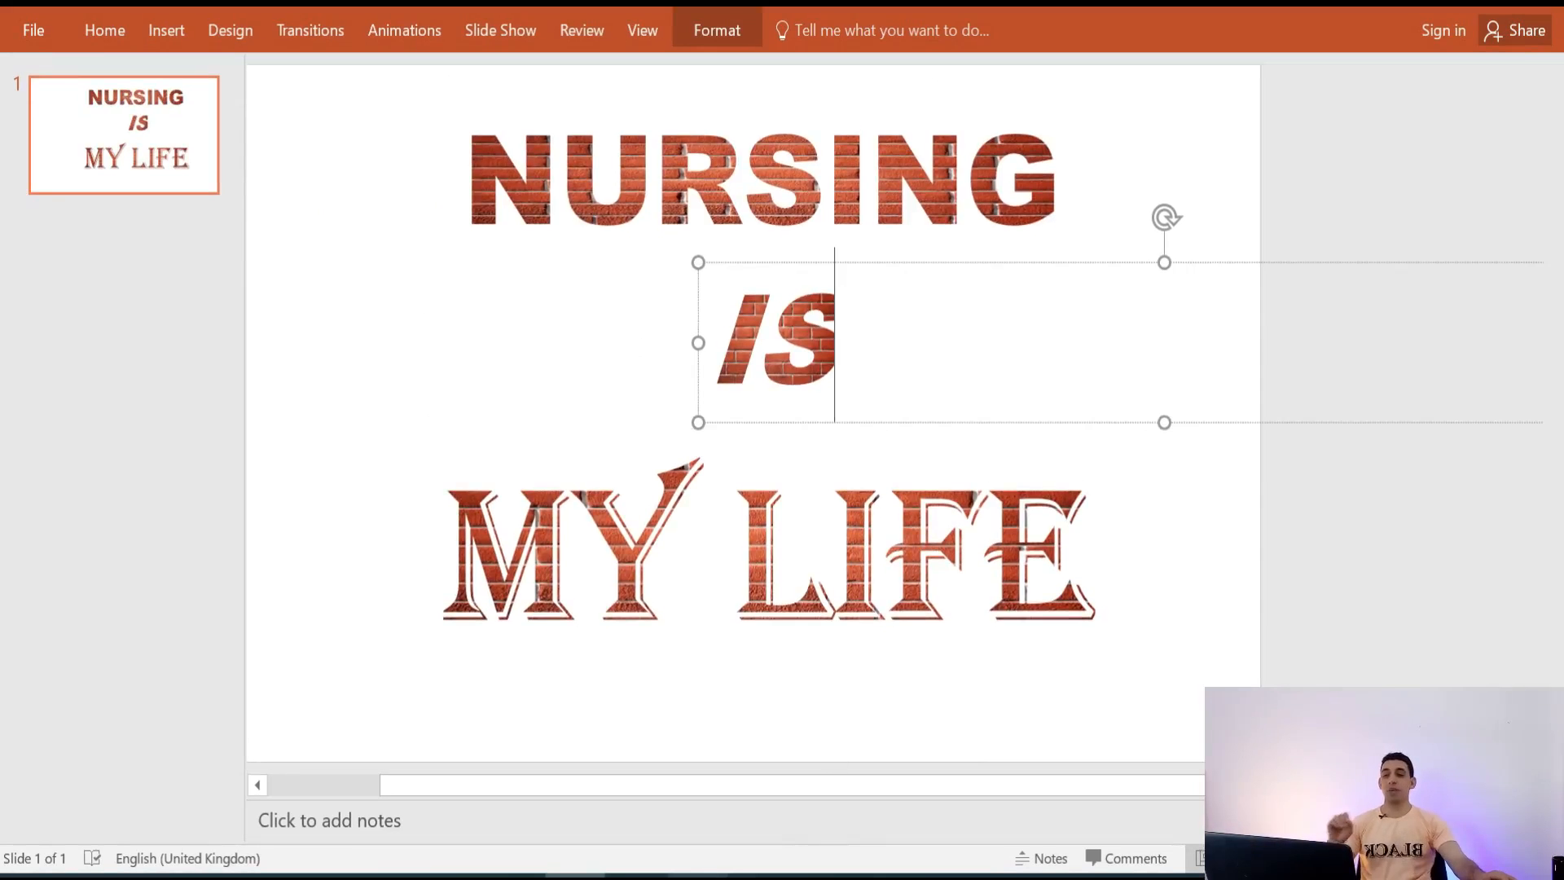